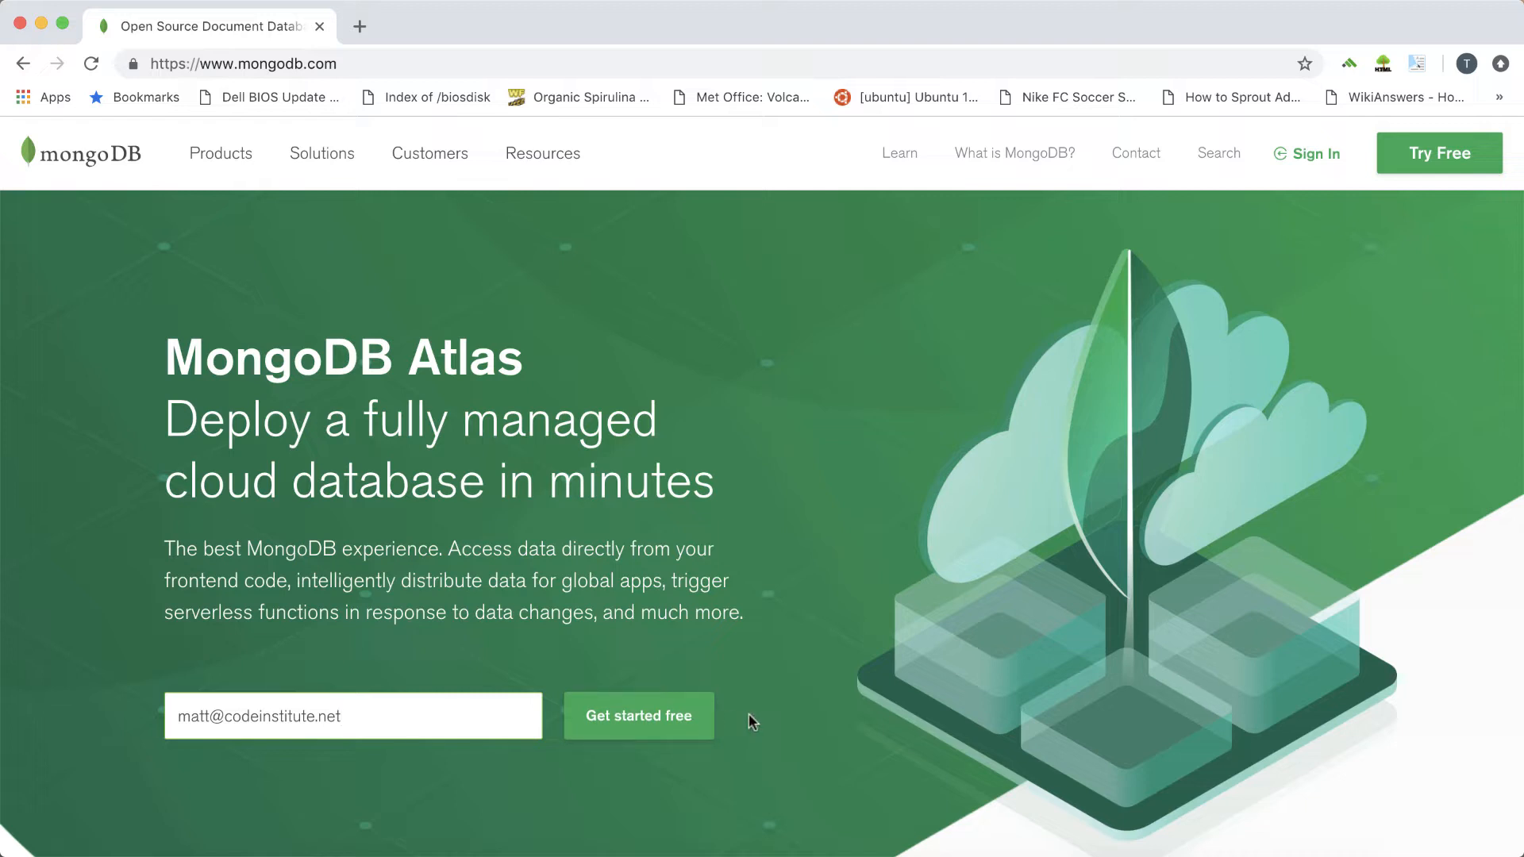
Sign up for a free MongoDB Atlas account with the first name, last name and account password, agreeing to the terms of service
left_click(668, 720)
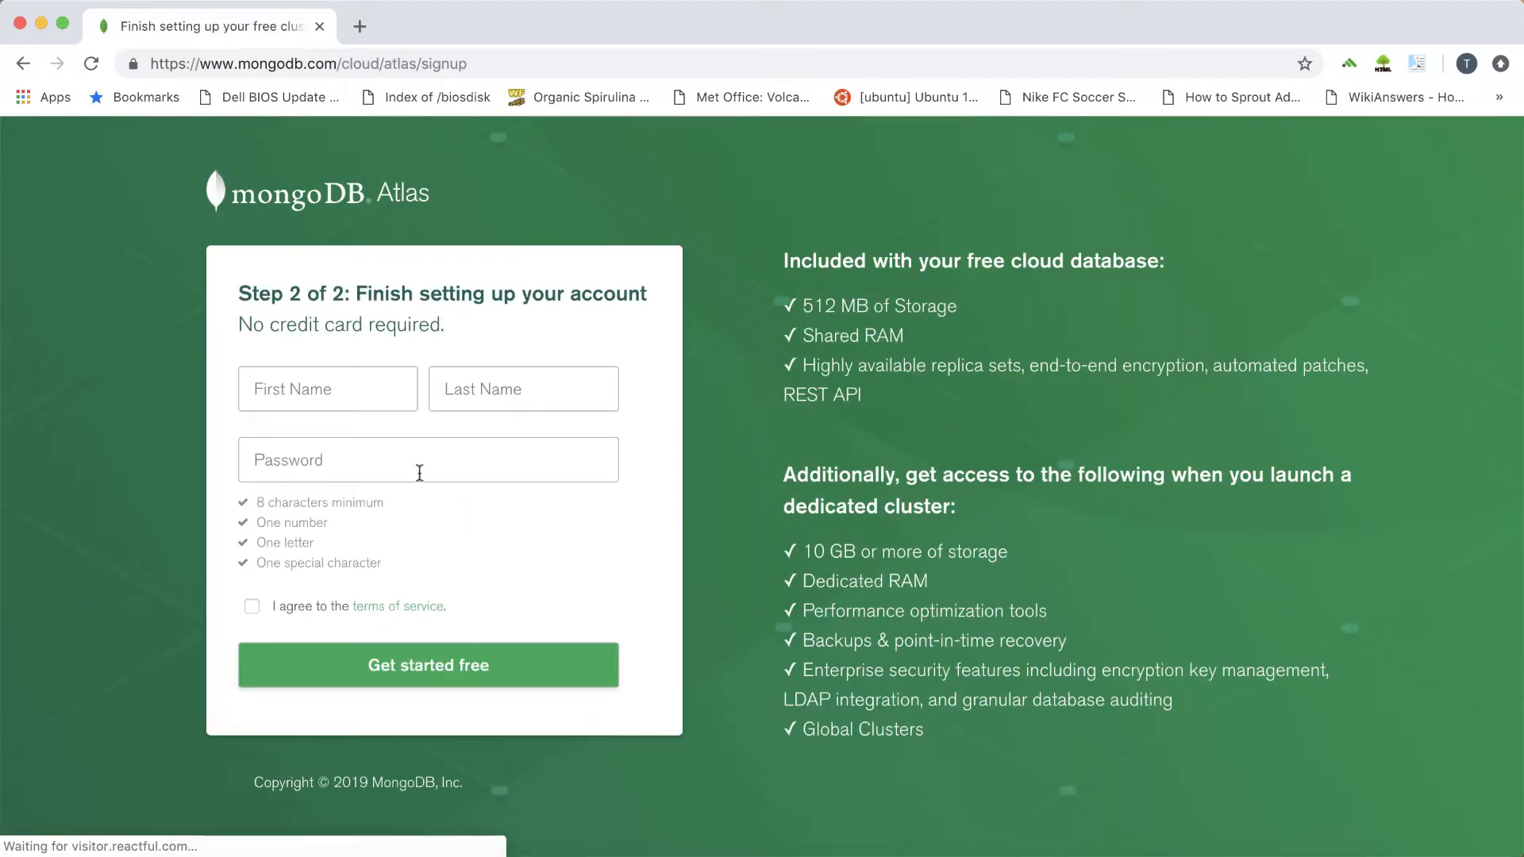
left_click(354, 397)
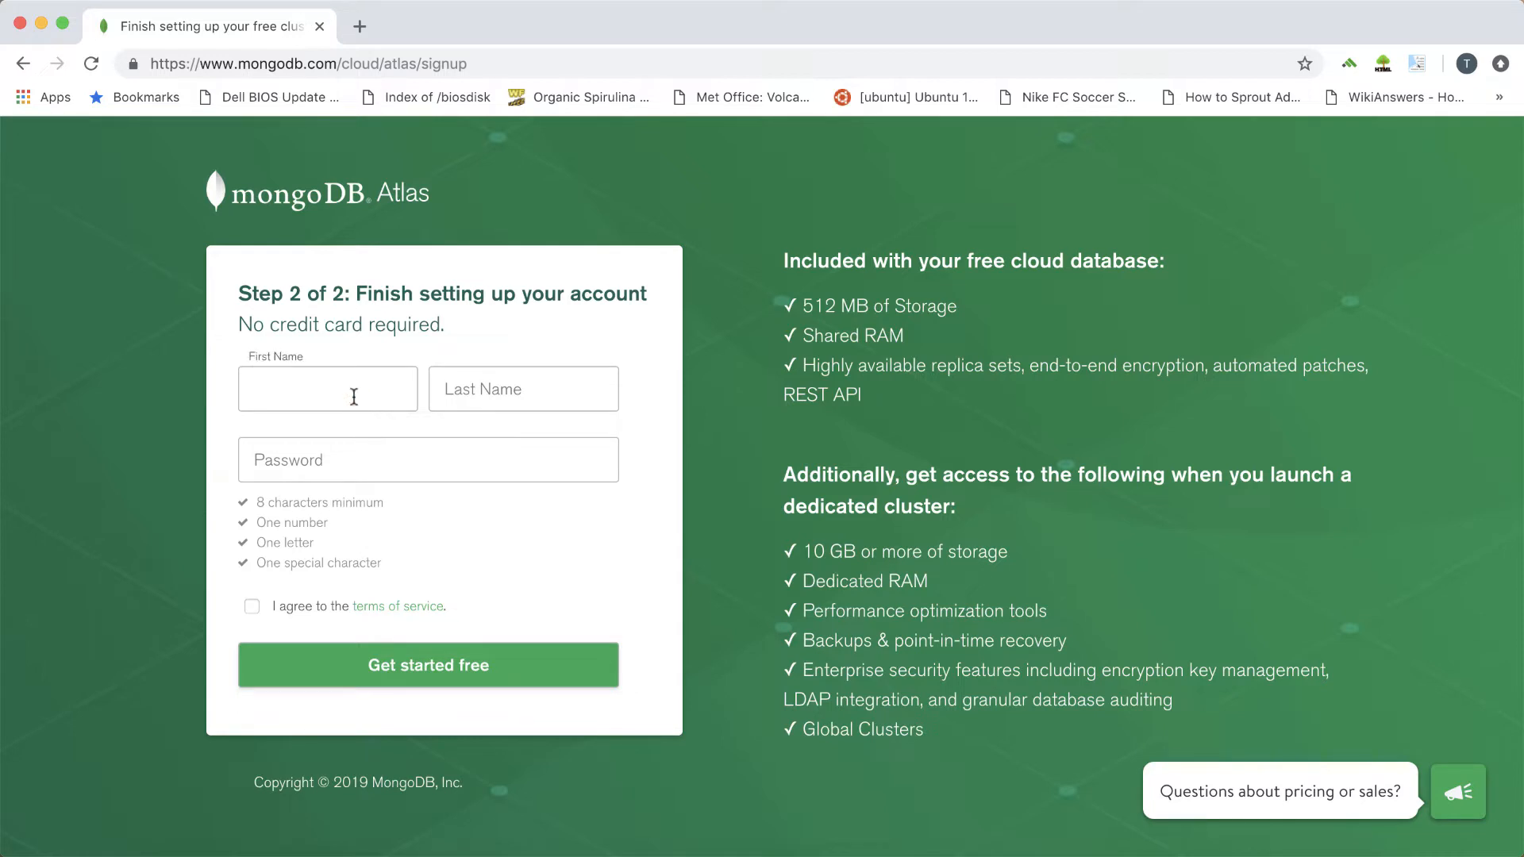
type("Matt")
key("Tab")
type("Rudge")
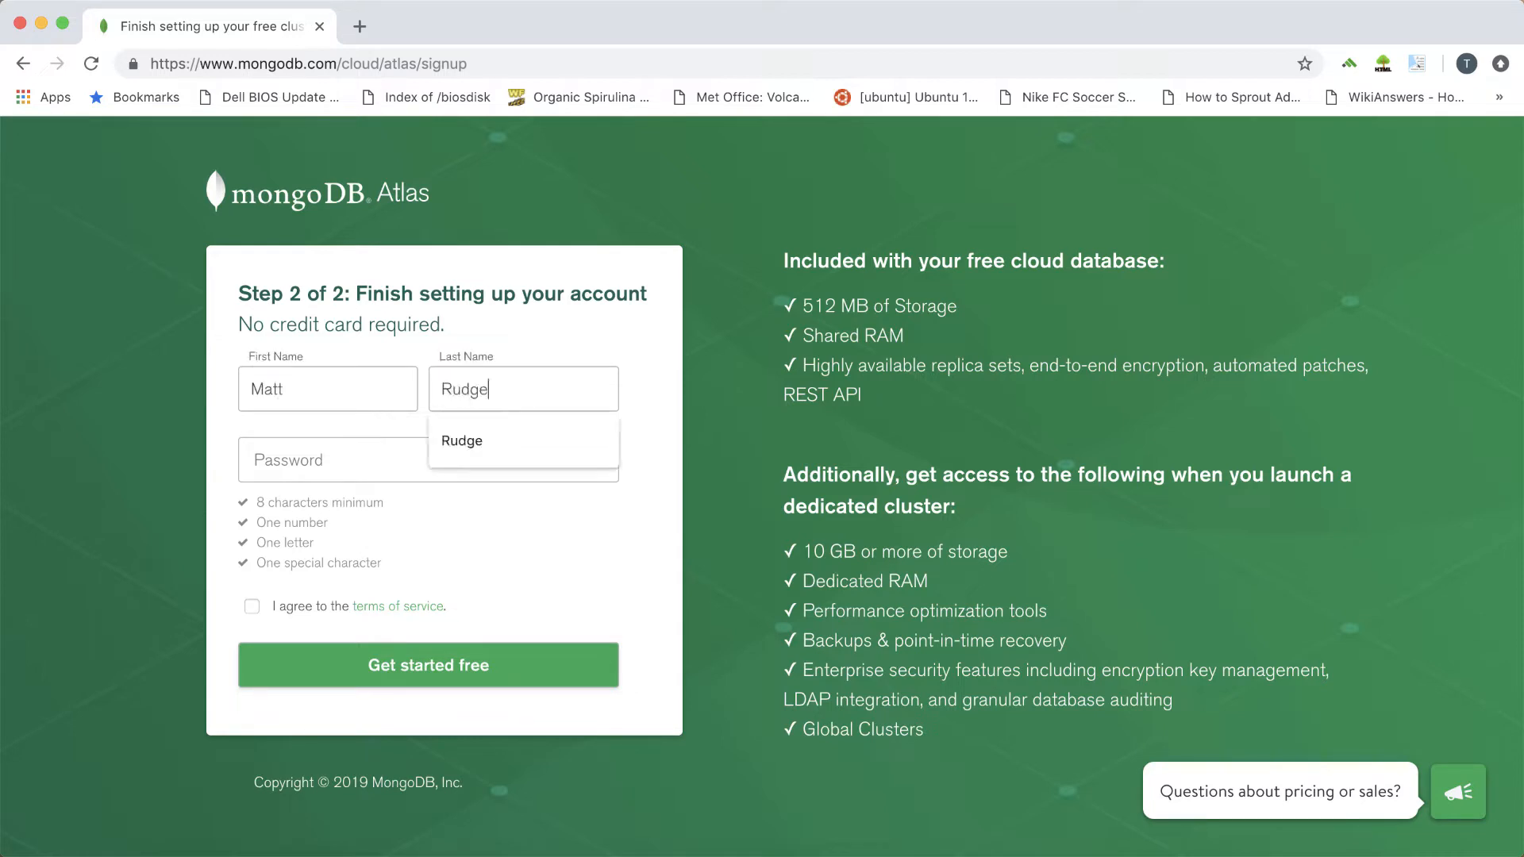
key("Tab")
type("••••••••••")
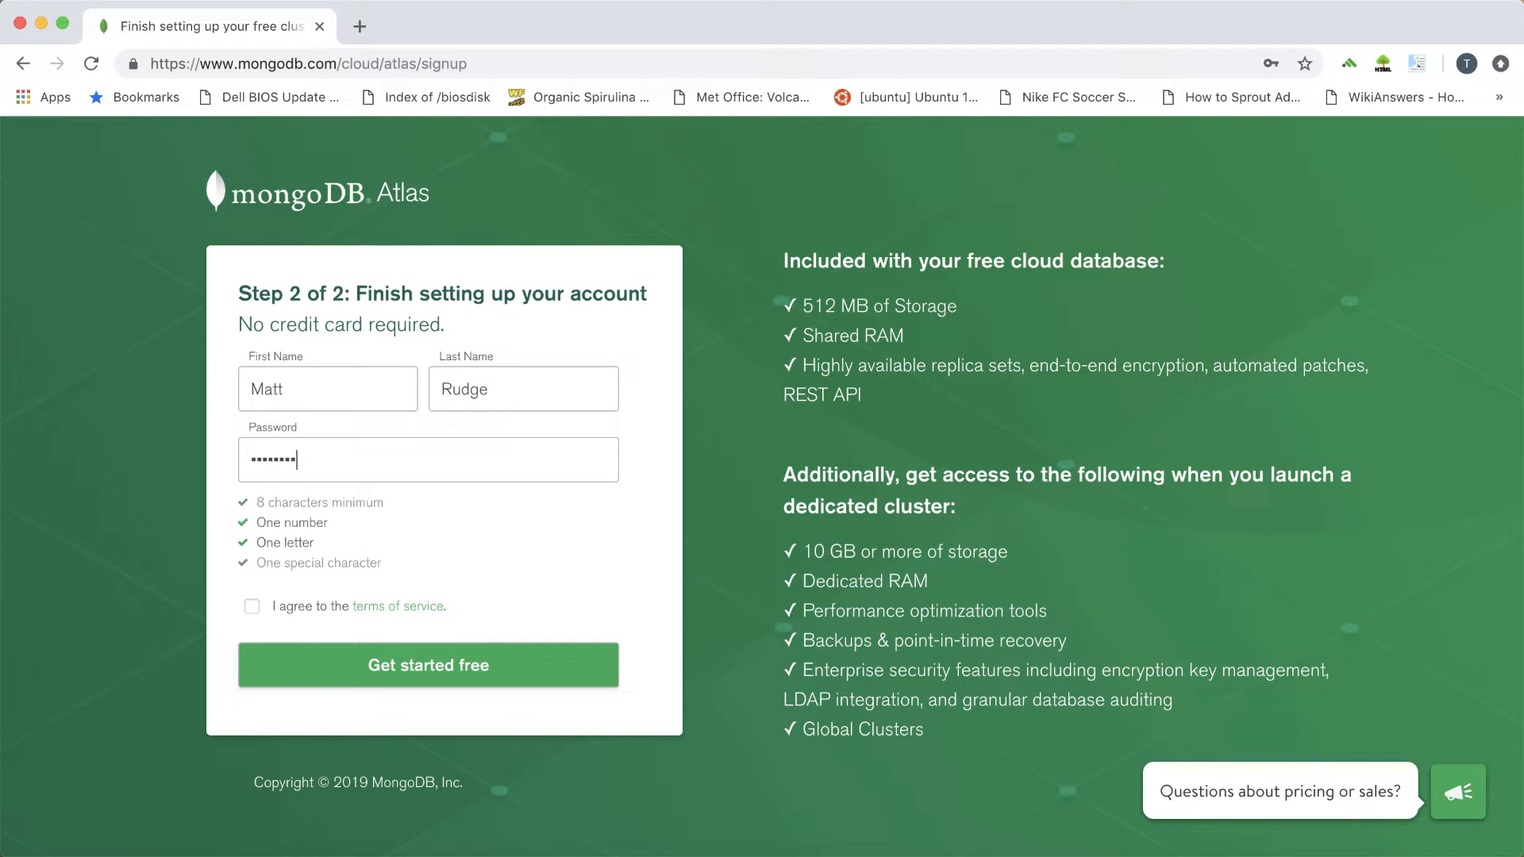
left_click(251, 607)
left_click(433, 661)
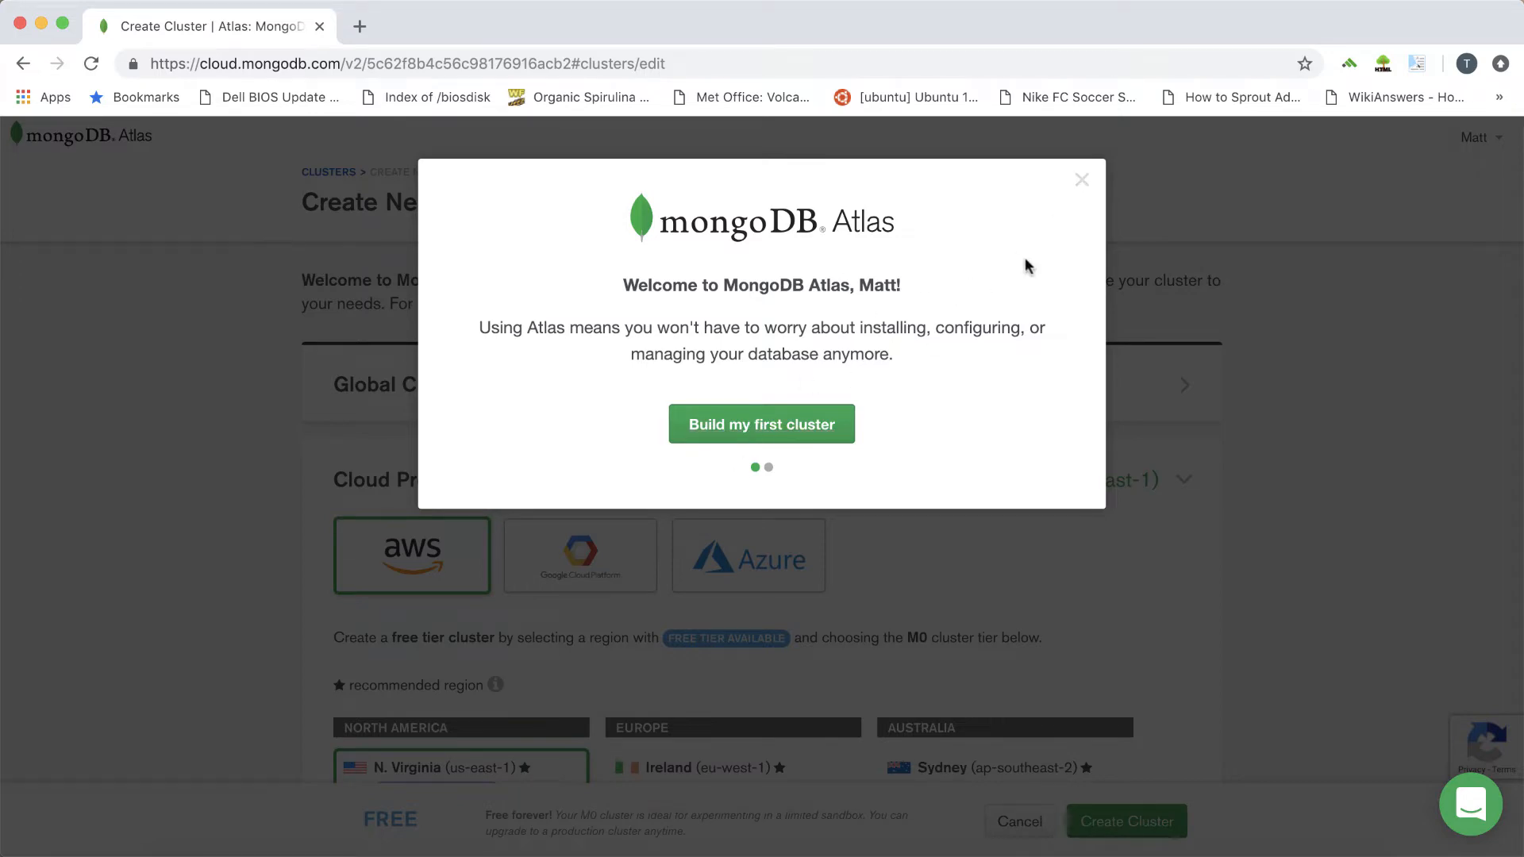
Dismiss the welcome message and select the N. Virginia (us-east-1) AWS region for the new cluster
left_click(1083, 181)
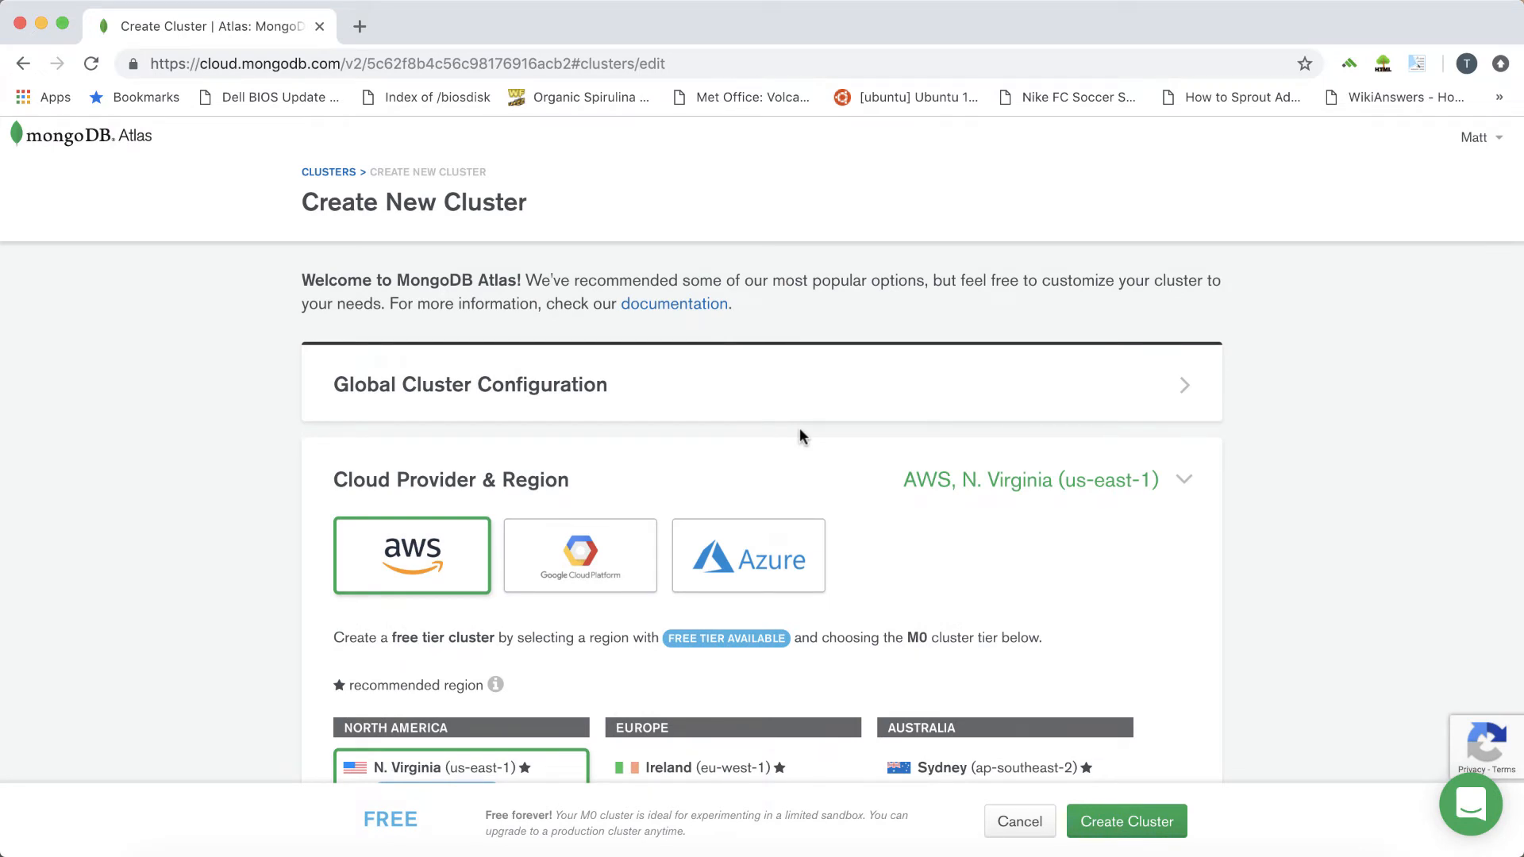
scroll(800, 435, "down", 4)
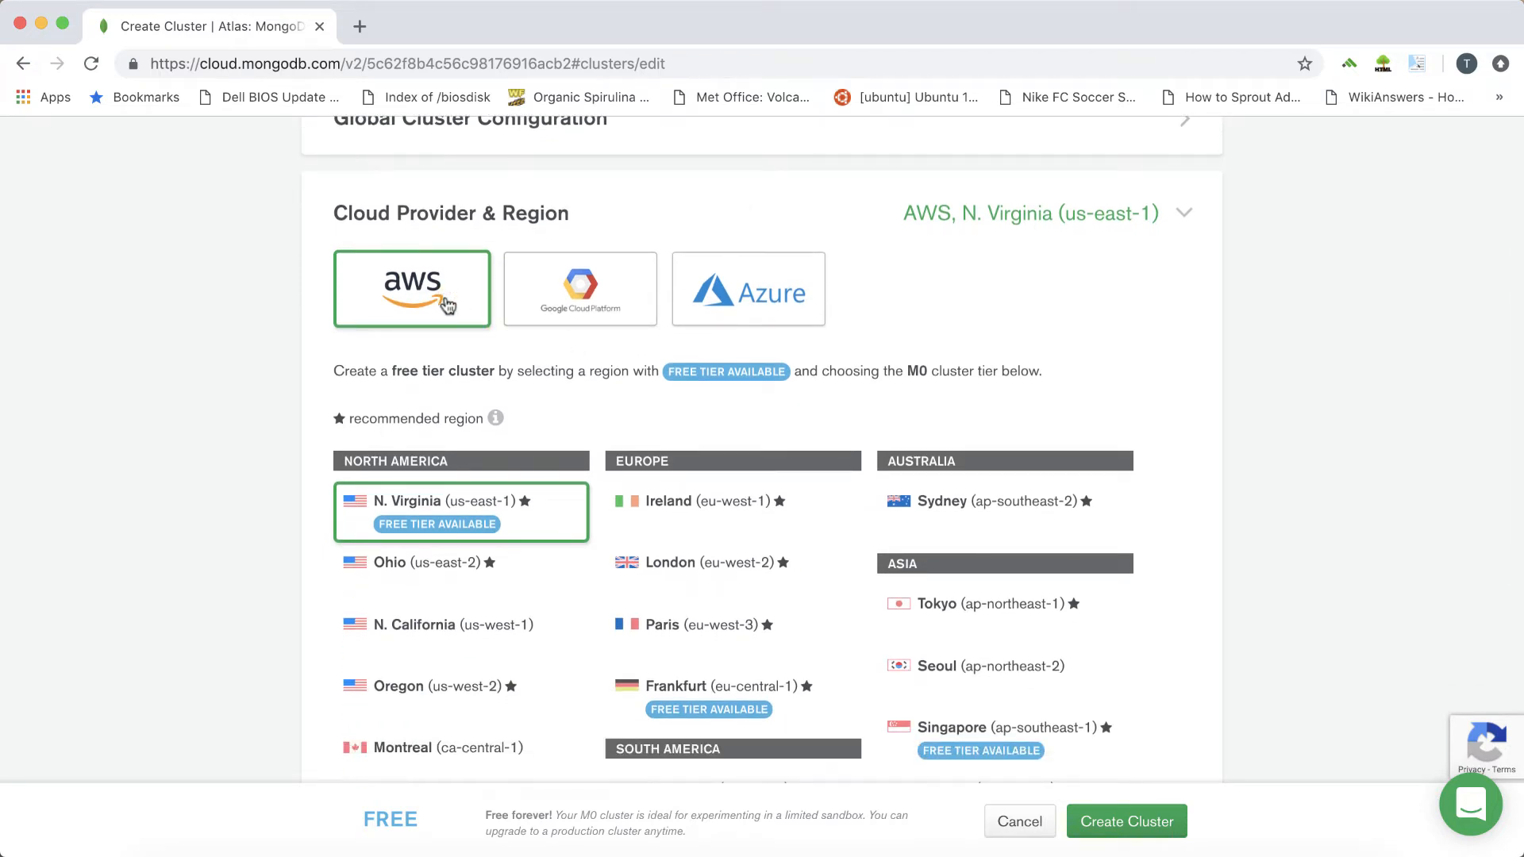
scroll(239, 368, "down", 4)
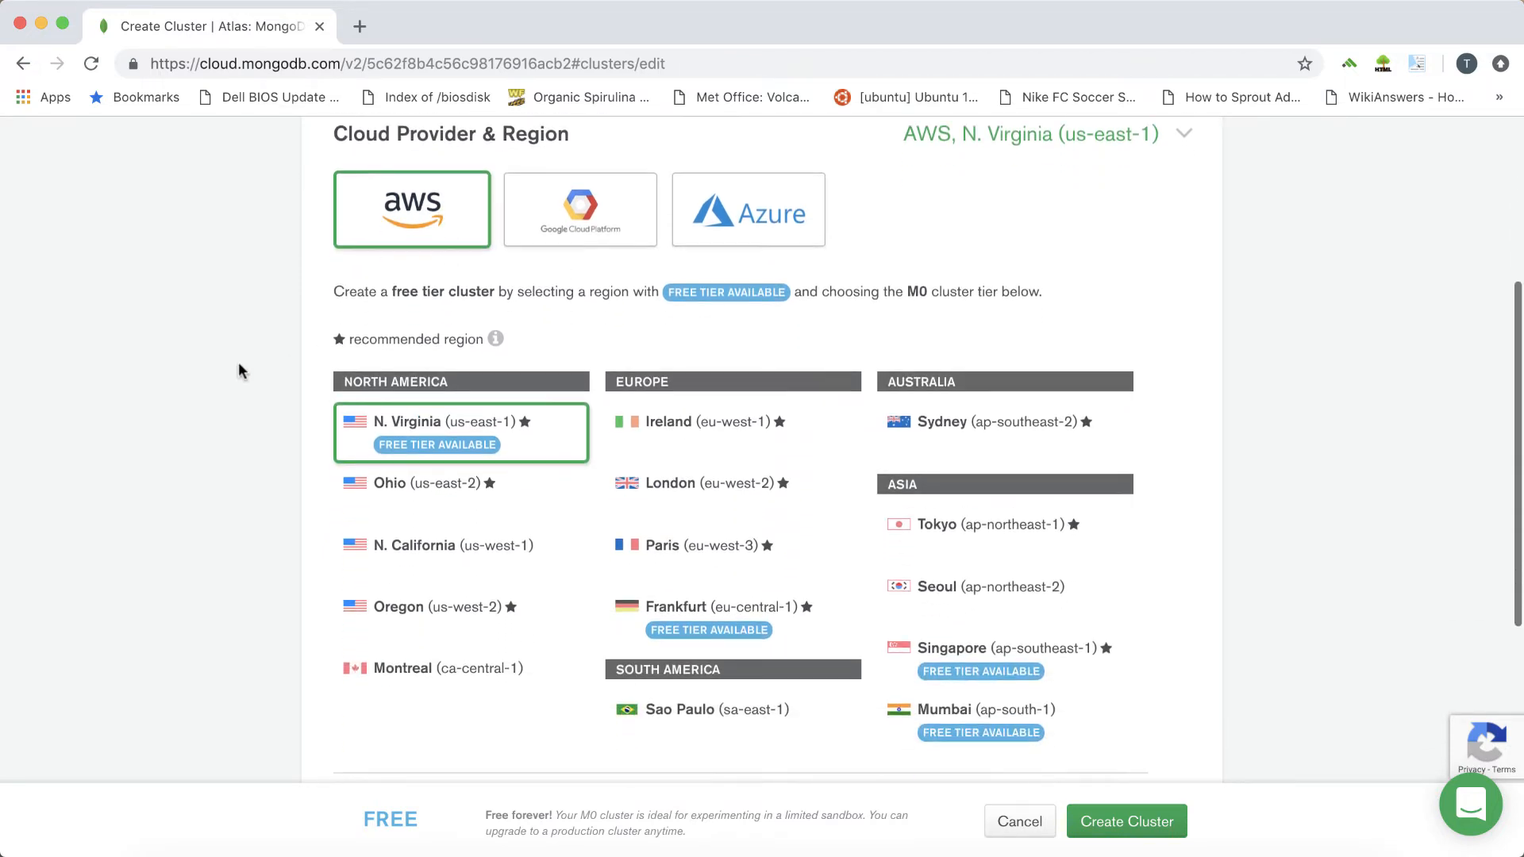
scroll(239, 363, "down", 3)
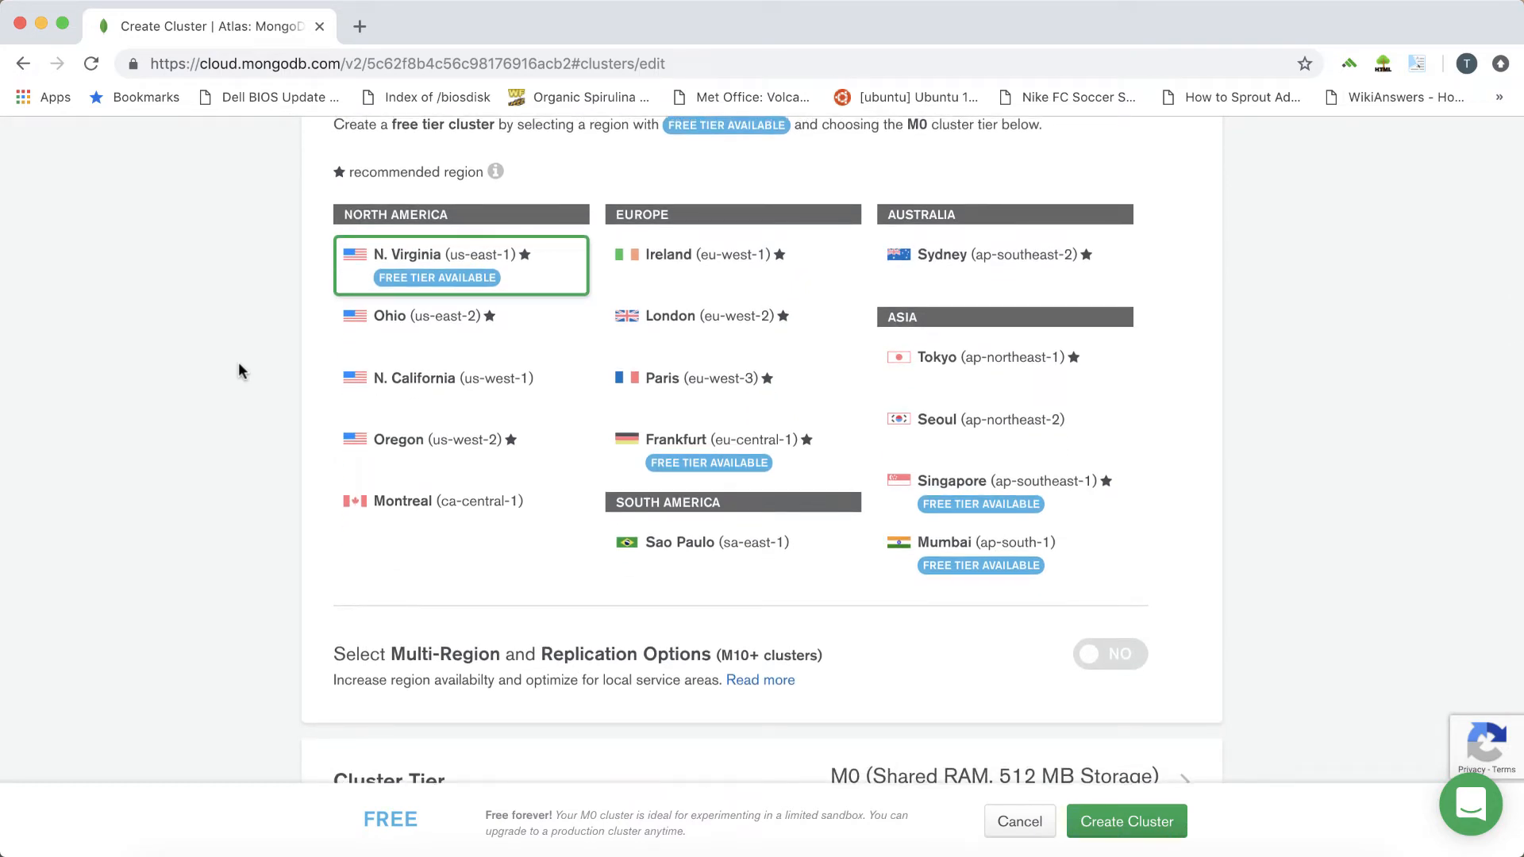
left_click(663, 267)
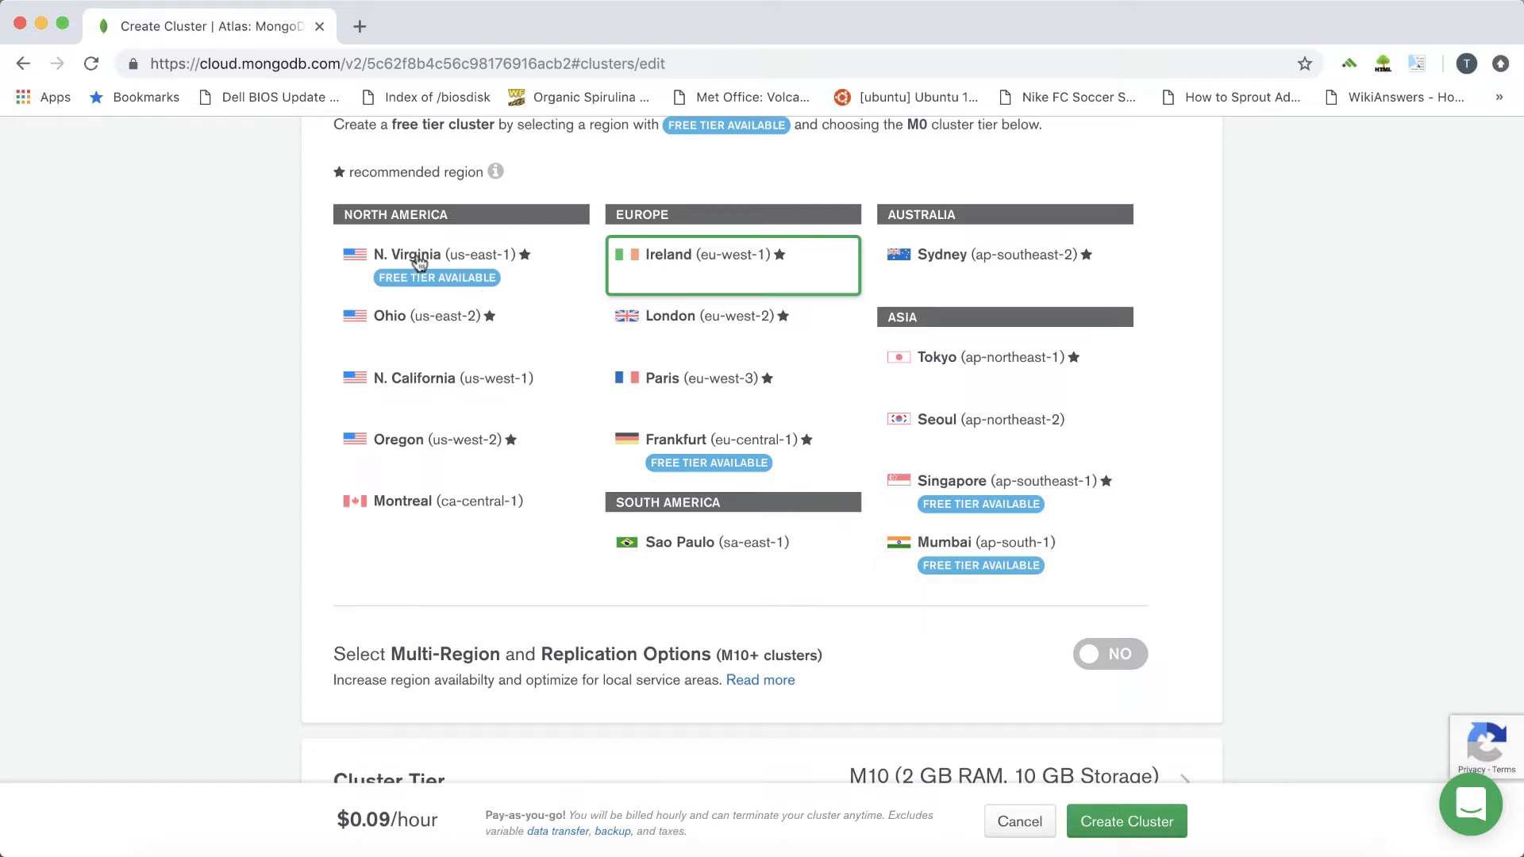
left_click(415, 260)
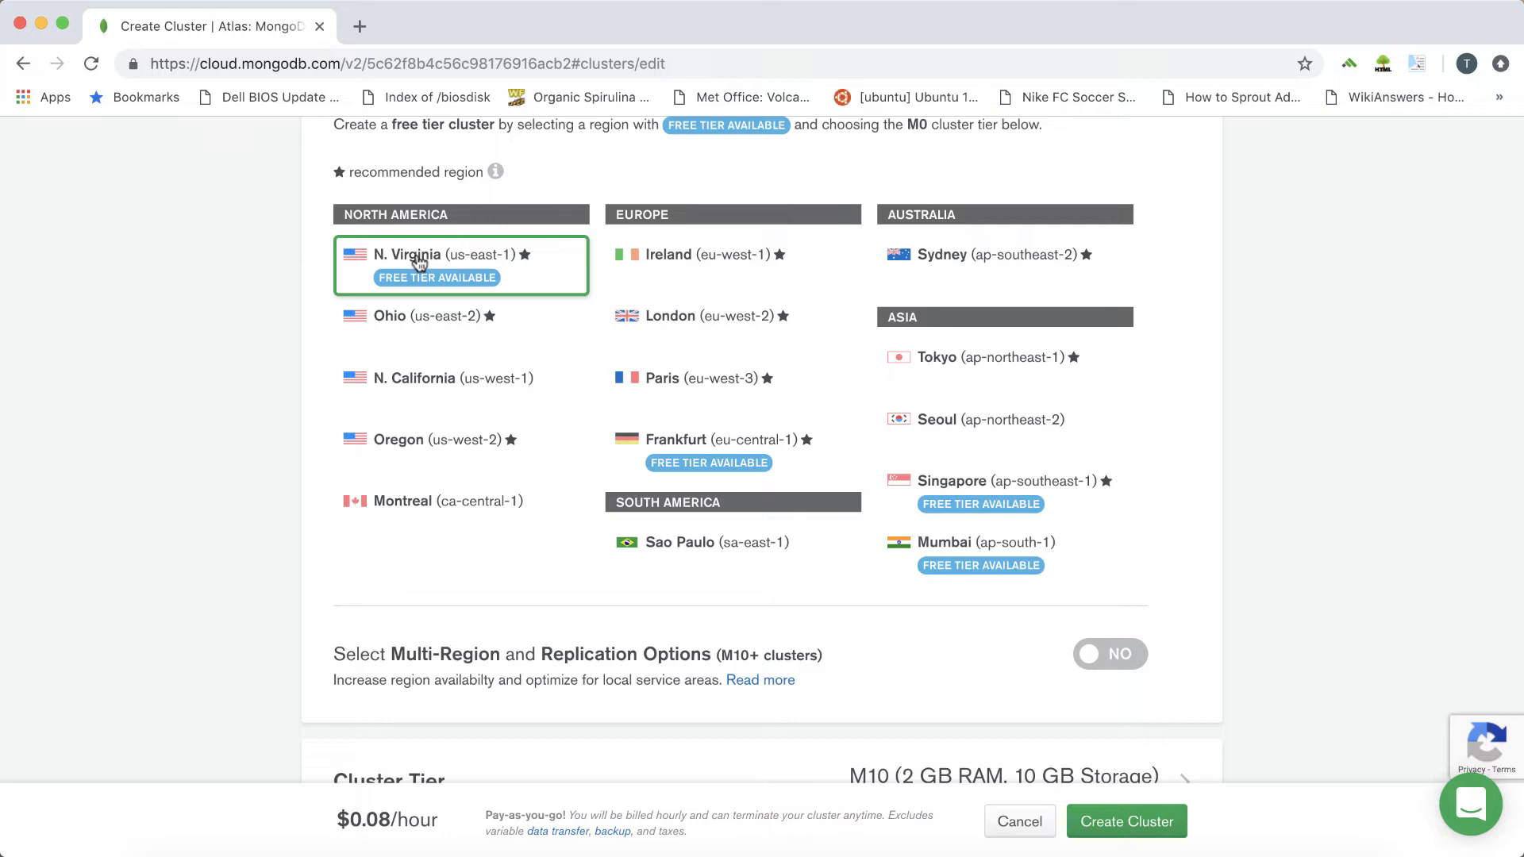
Set the cluster tier to the free M0 shared sandbox with 512 MB of storage
scroll(1124, 560, "down", 3)
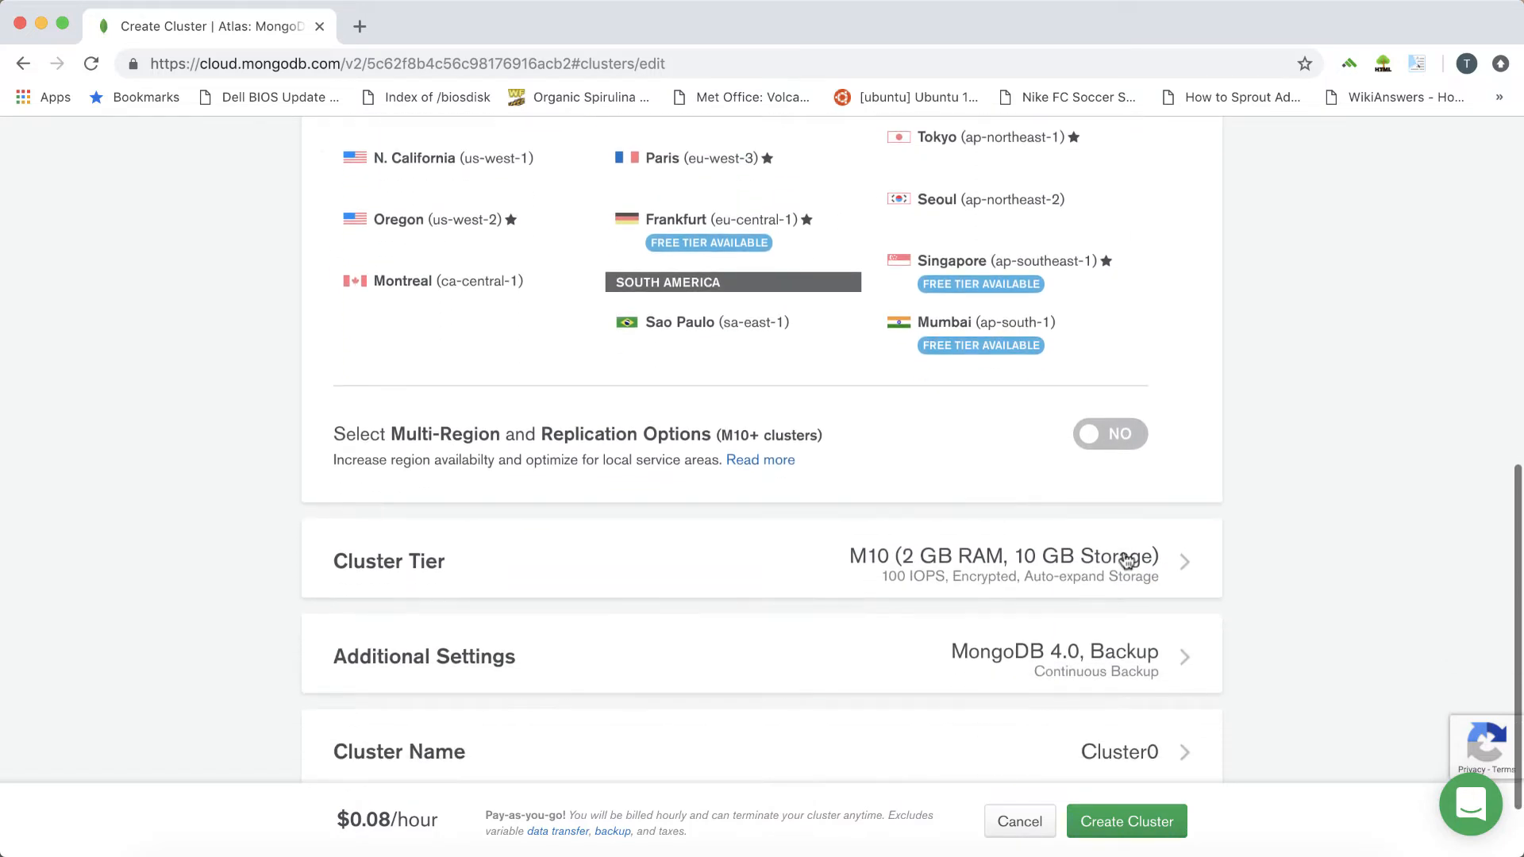
scroll(1124, 556, "down", 2)
left_click(1108, 467)
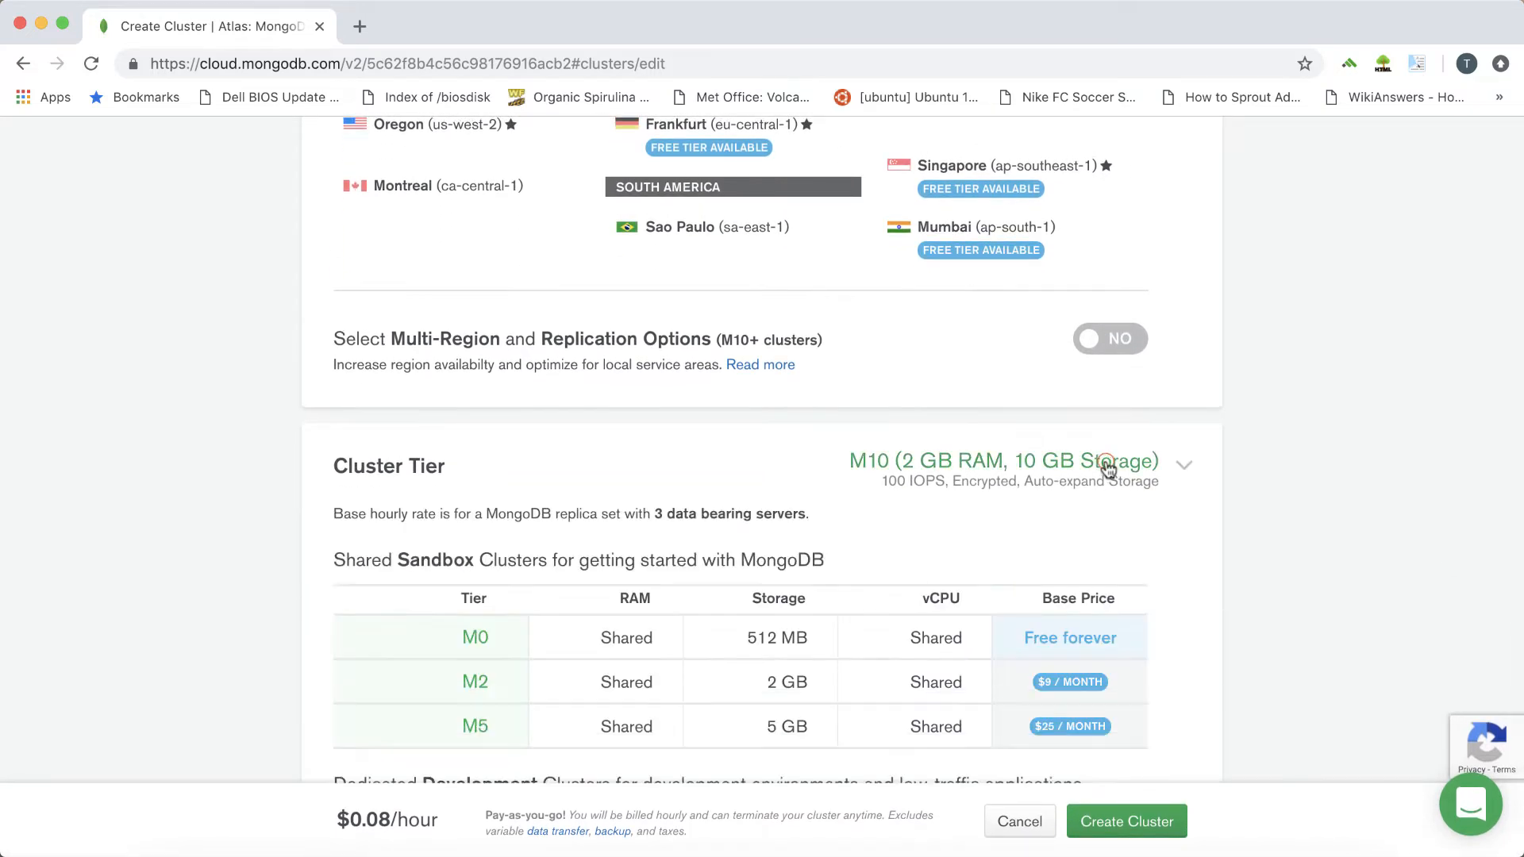
scroll(960, 564, "down", 2)
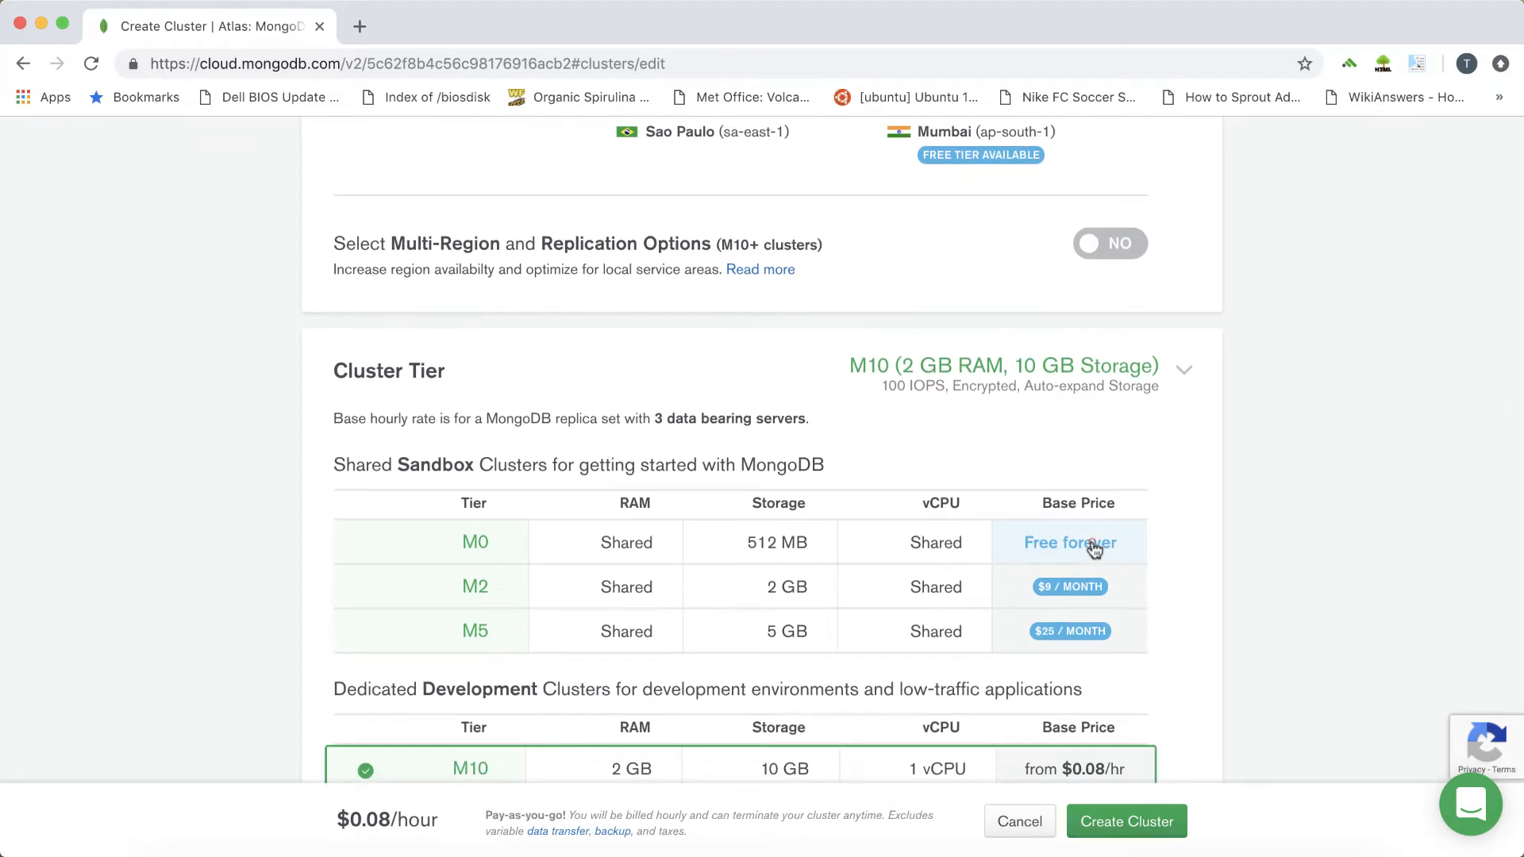
left_click(1095, 549)
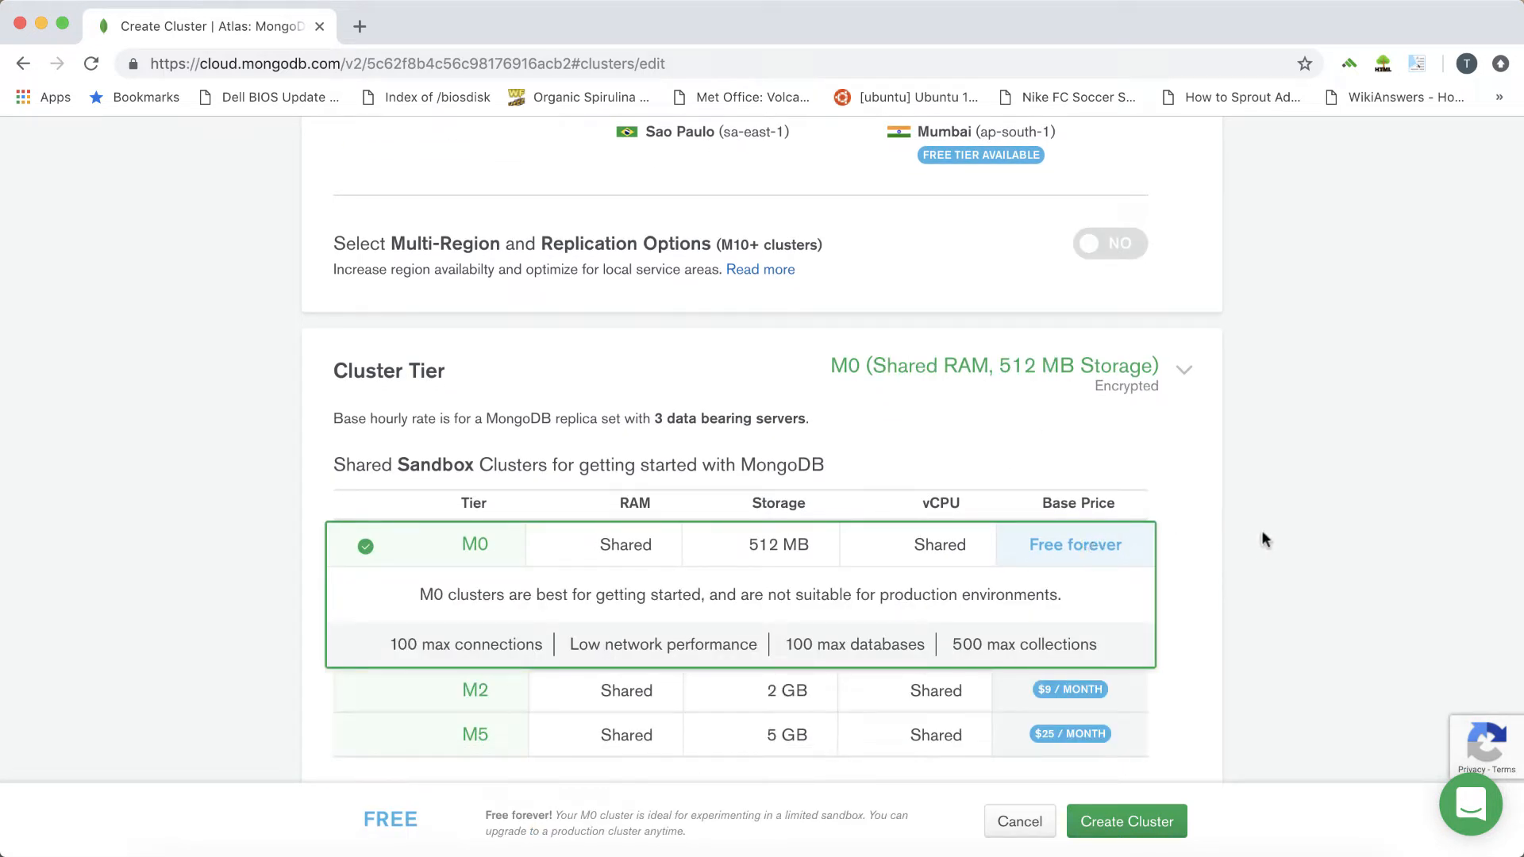
Name the cluster myFirstCluster and create it
scroll(1267, 538, "down", 5)
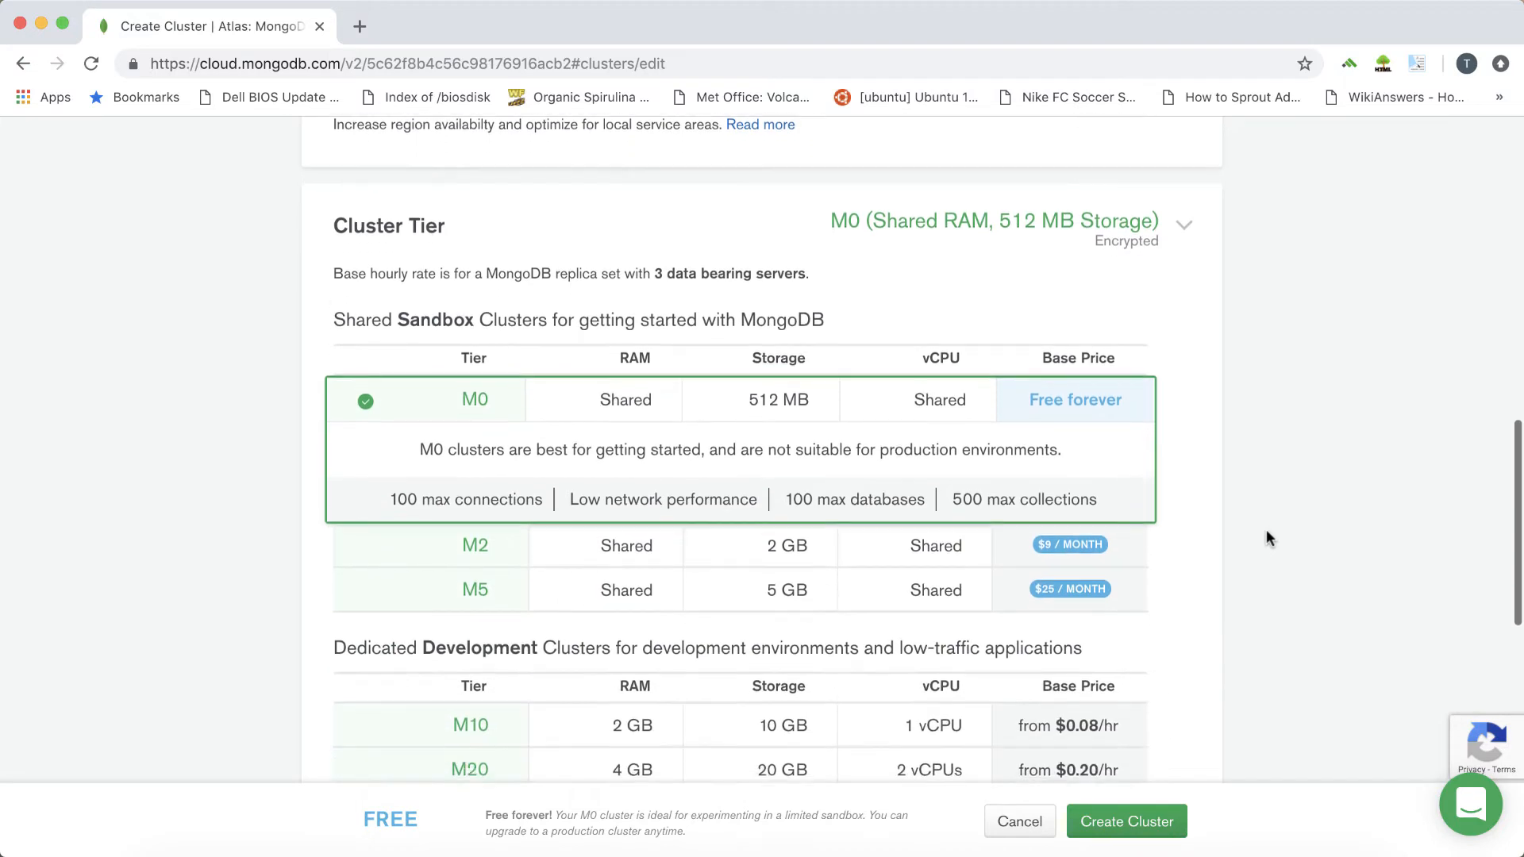
scroll(1266, 530, "down", 10)
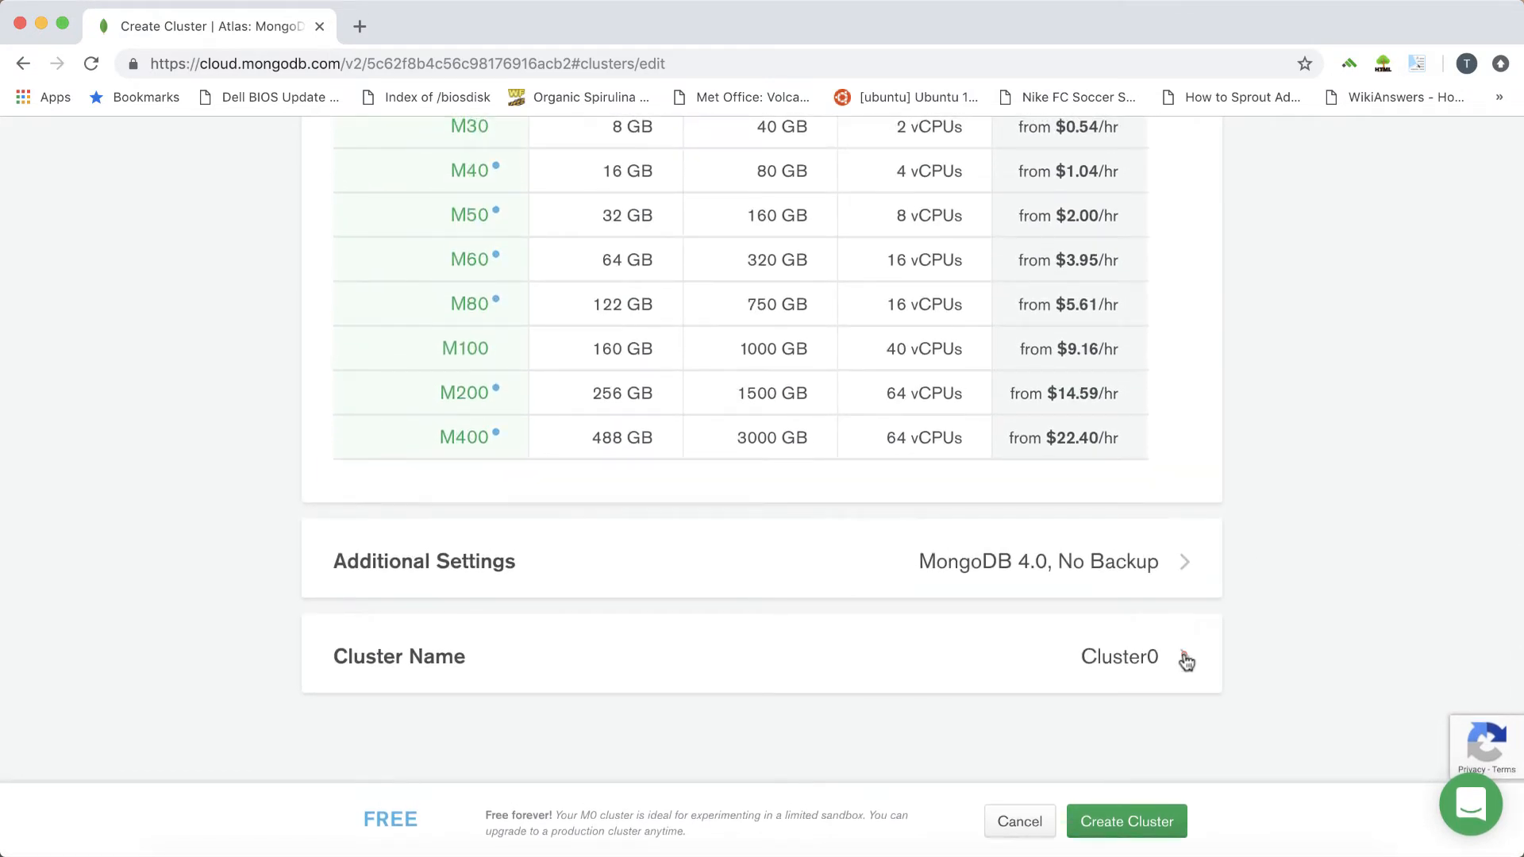
left_click(1183, 656)
double_click(880, 706)
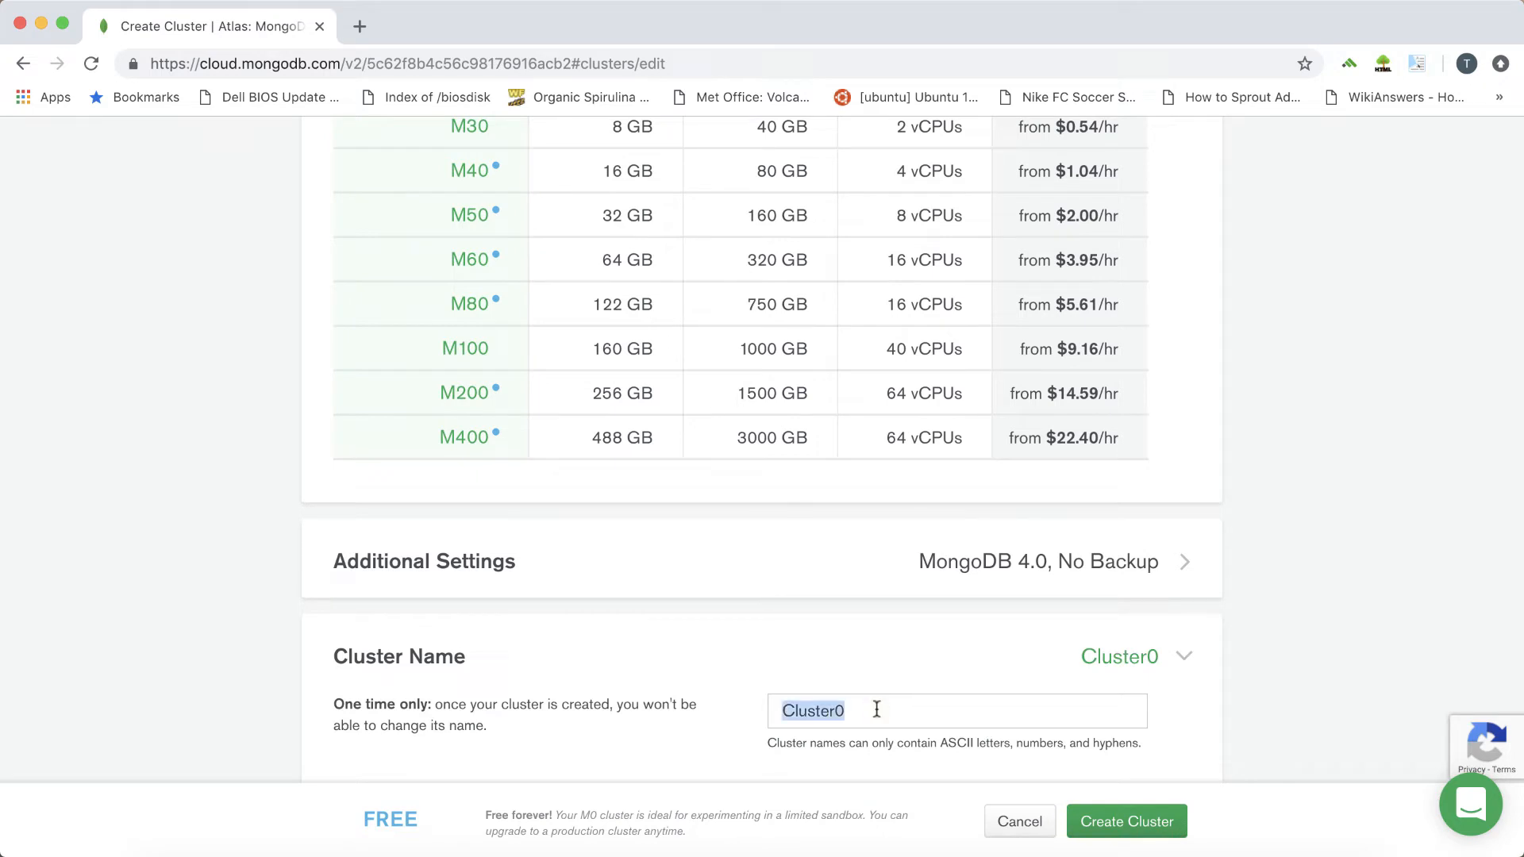
type("myFirstCluster")
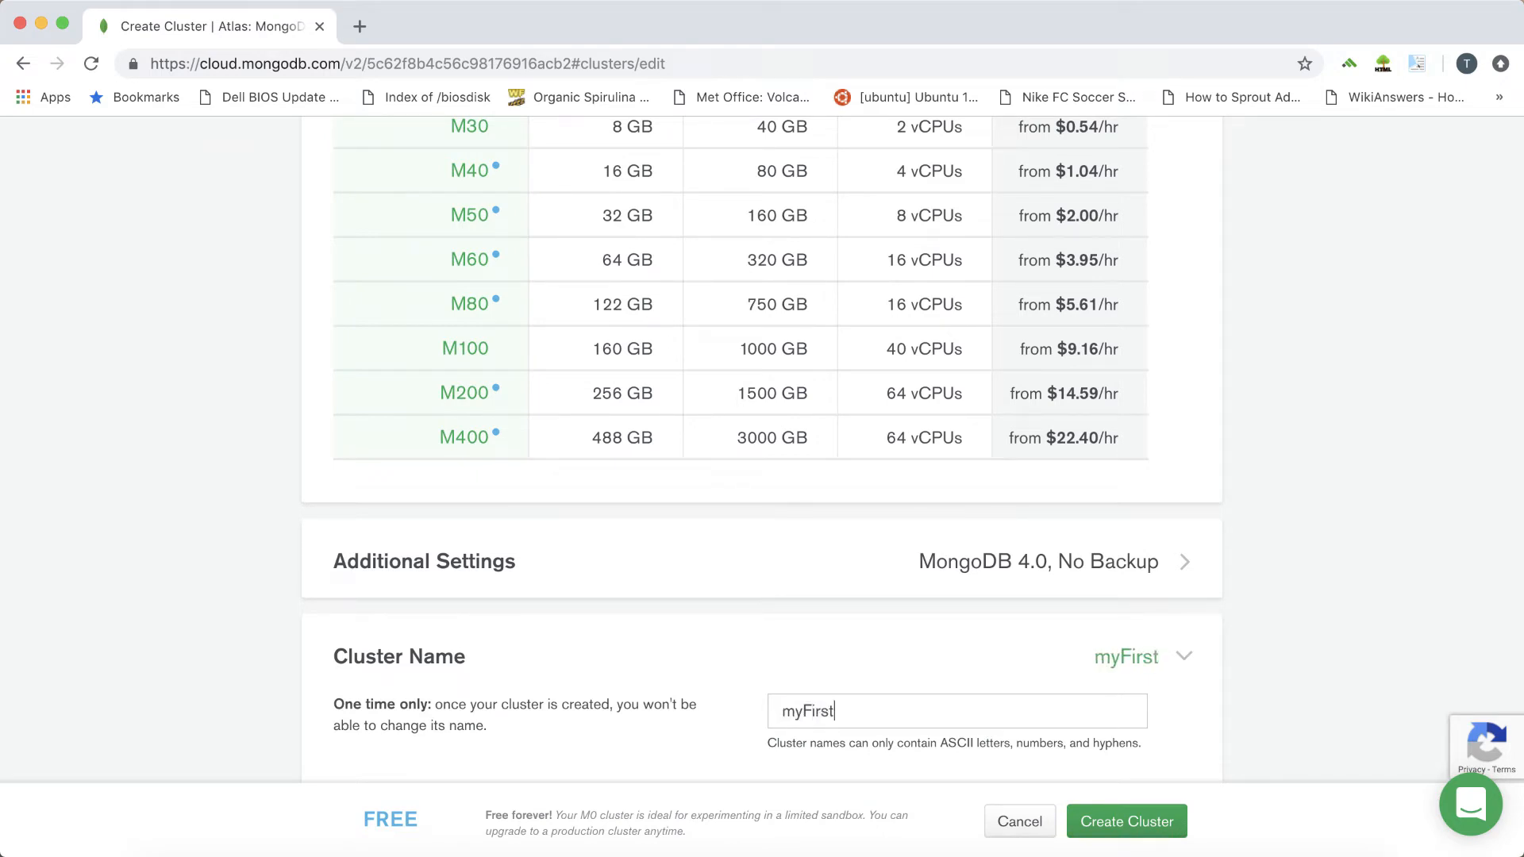
left_click(1129, 823)
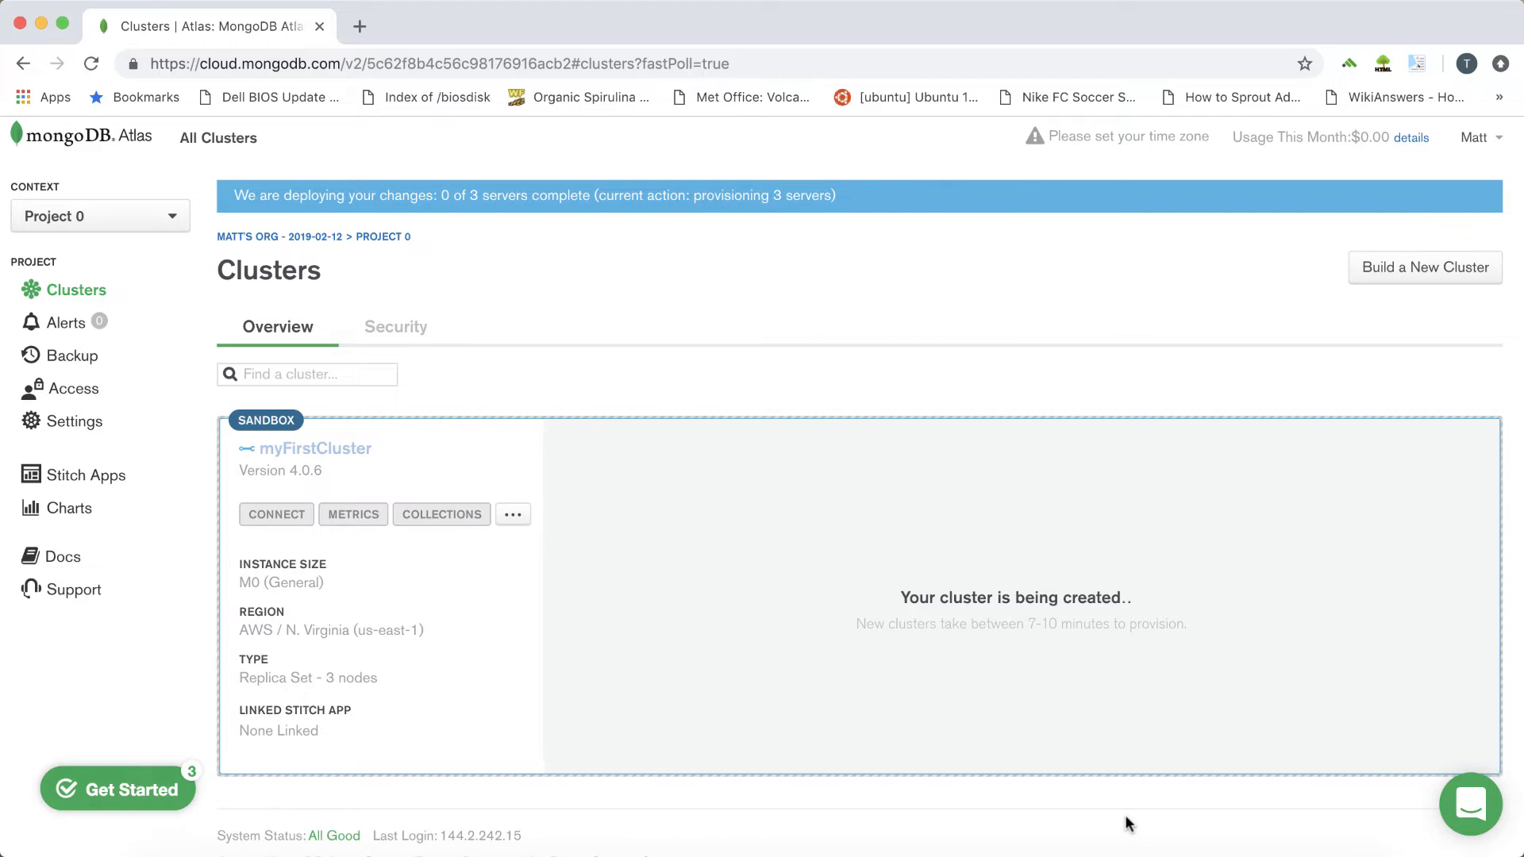
Add a database user named root with a password and the privilege to read and write to any database
left_click(413, 336)
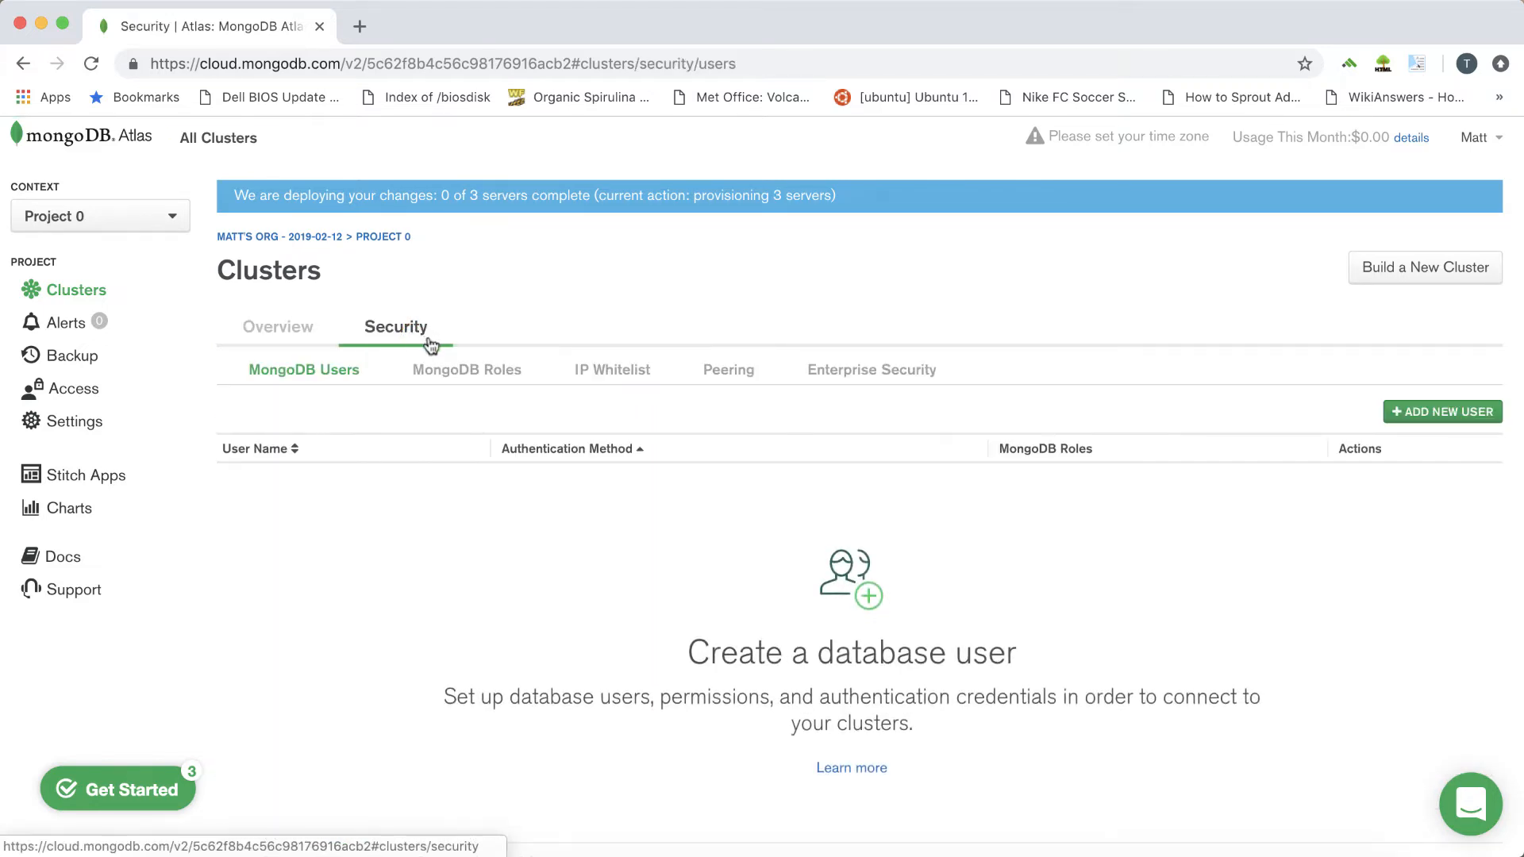
left_click(1443, 412)
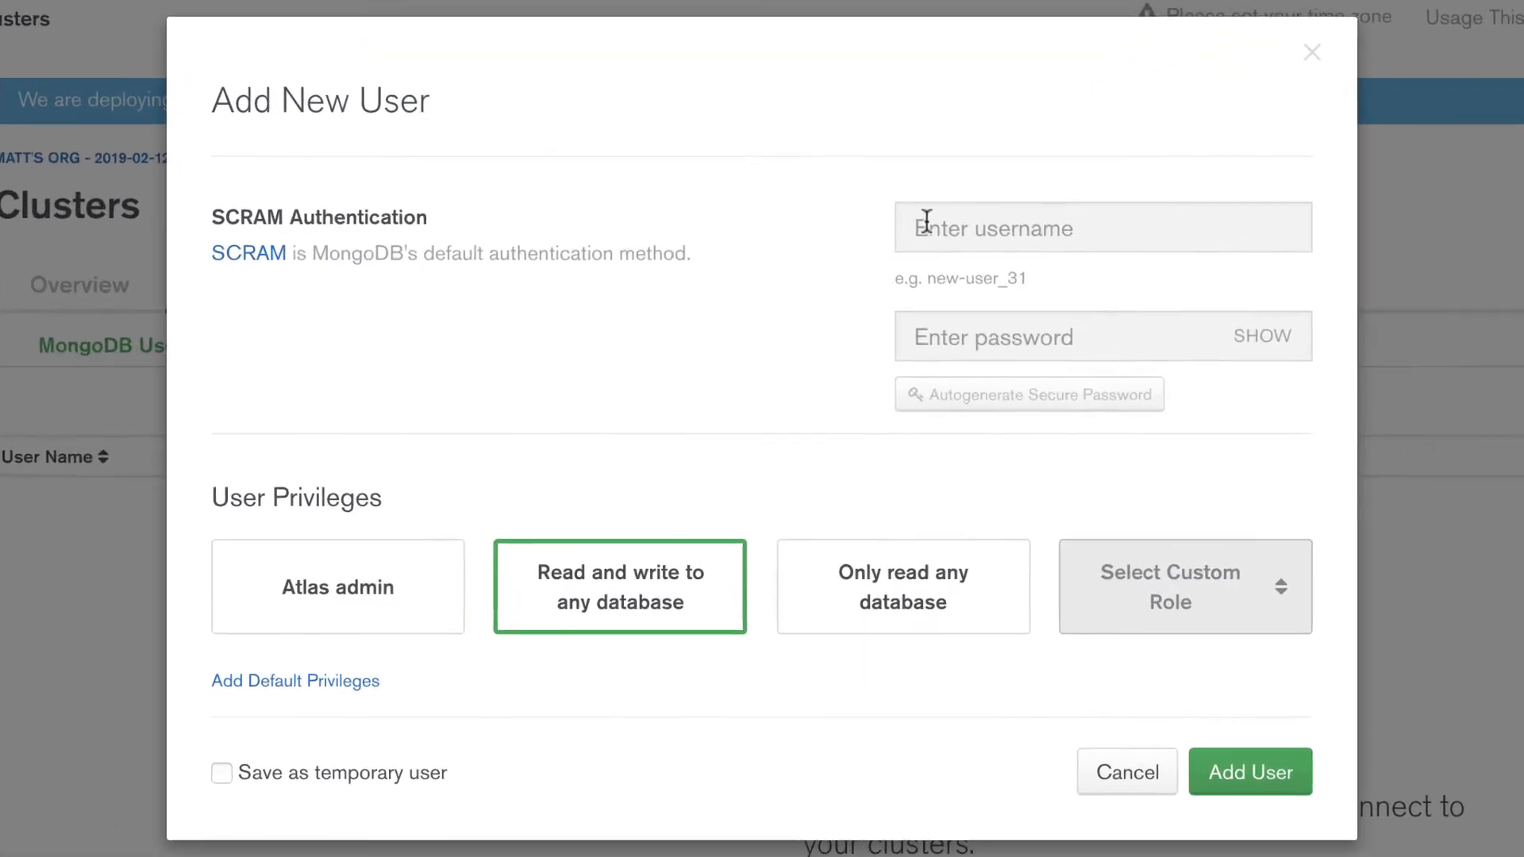
left_click(879, 281)
type("root")
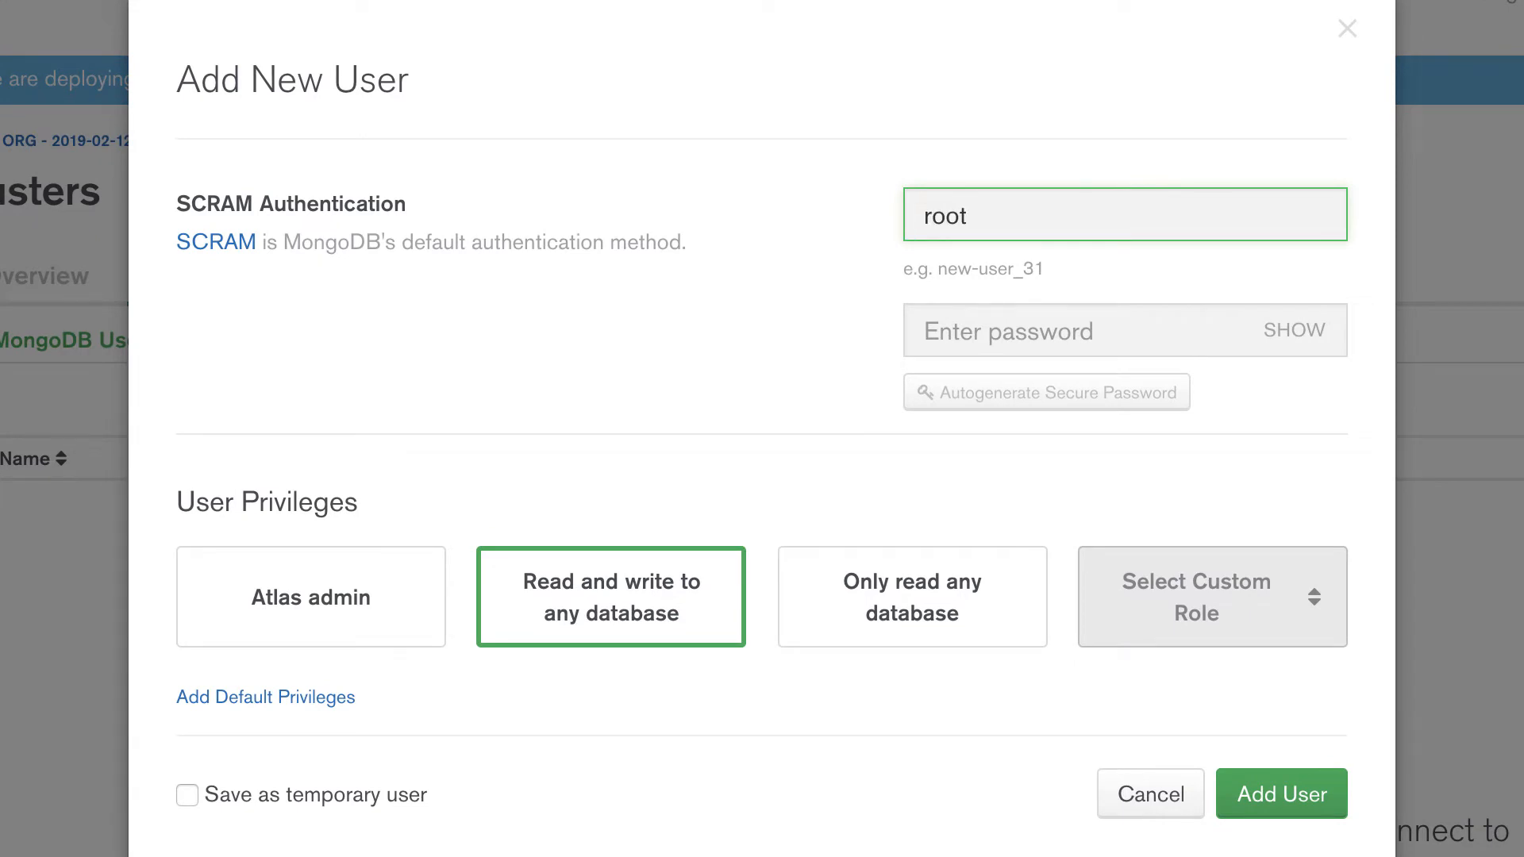
key("Tab")
type("••")
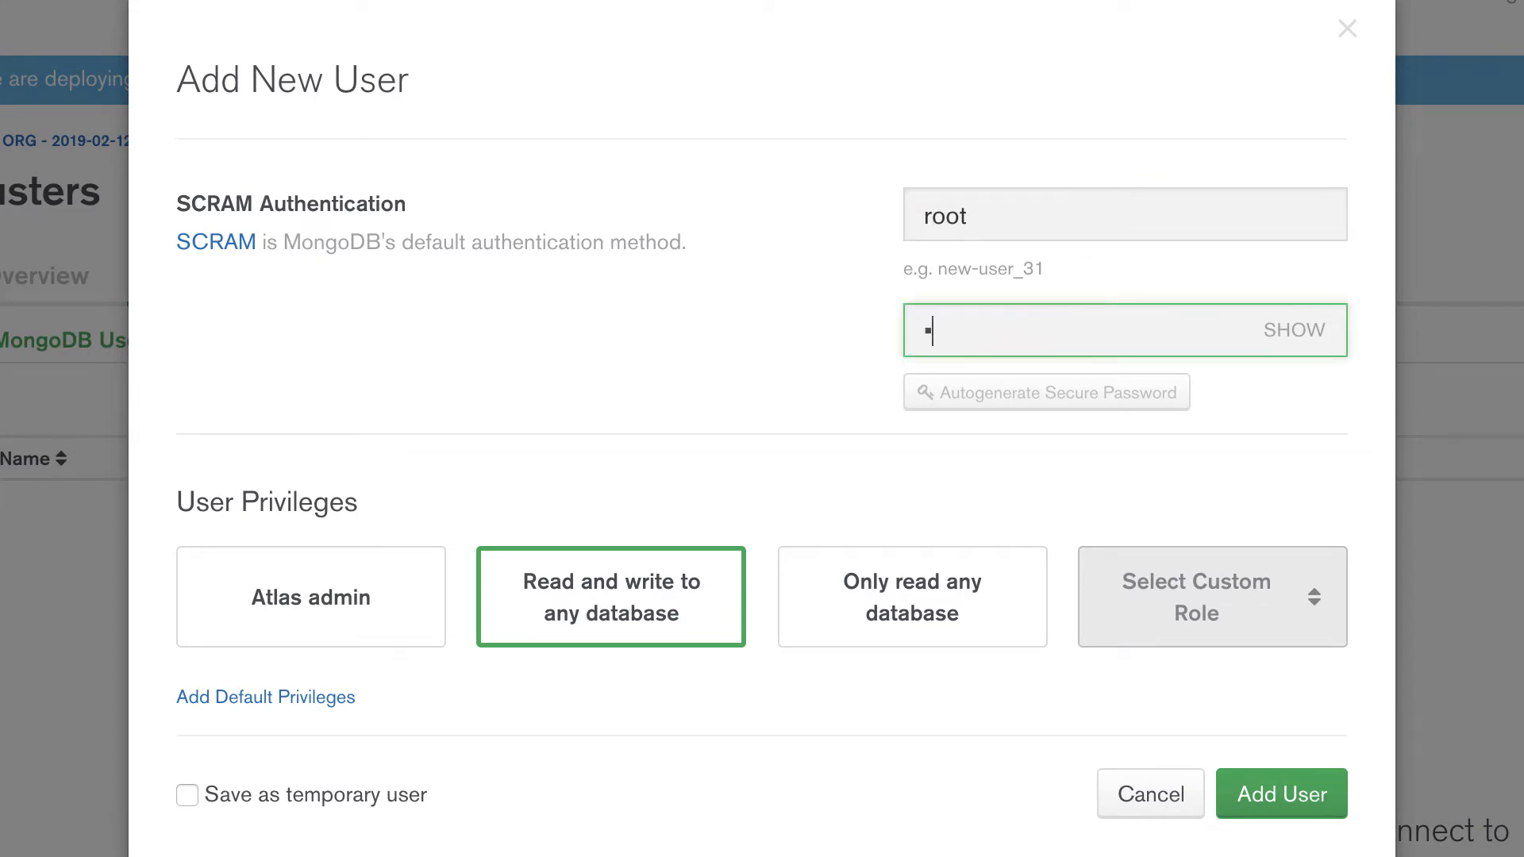
type("•••••••")
left_click(1303, 330)
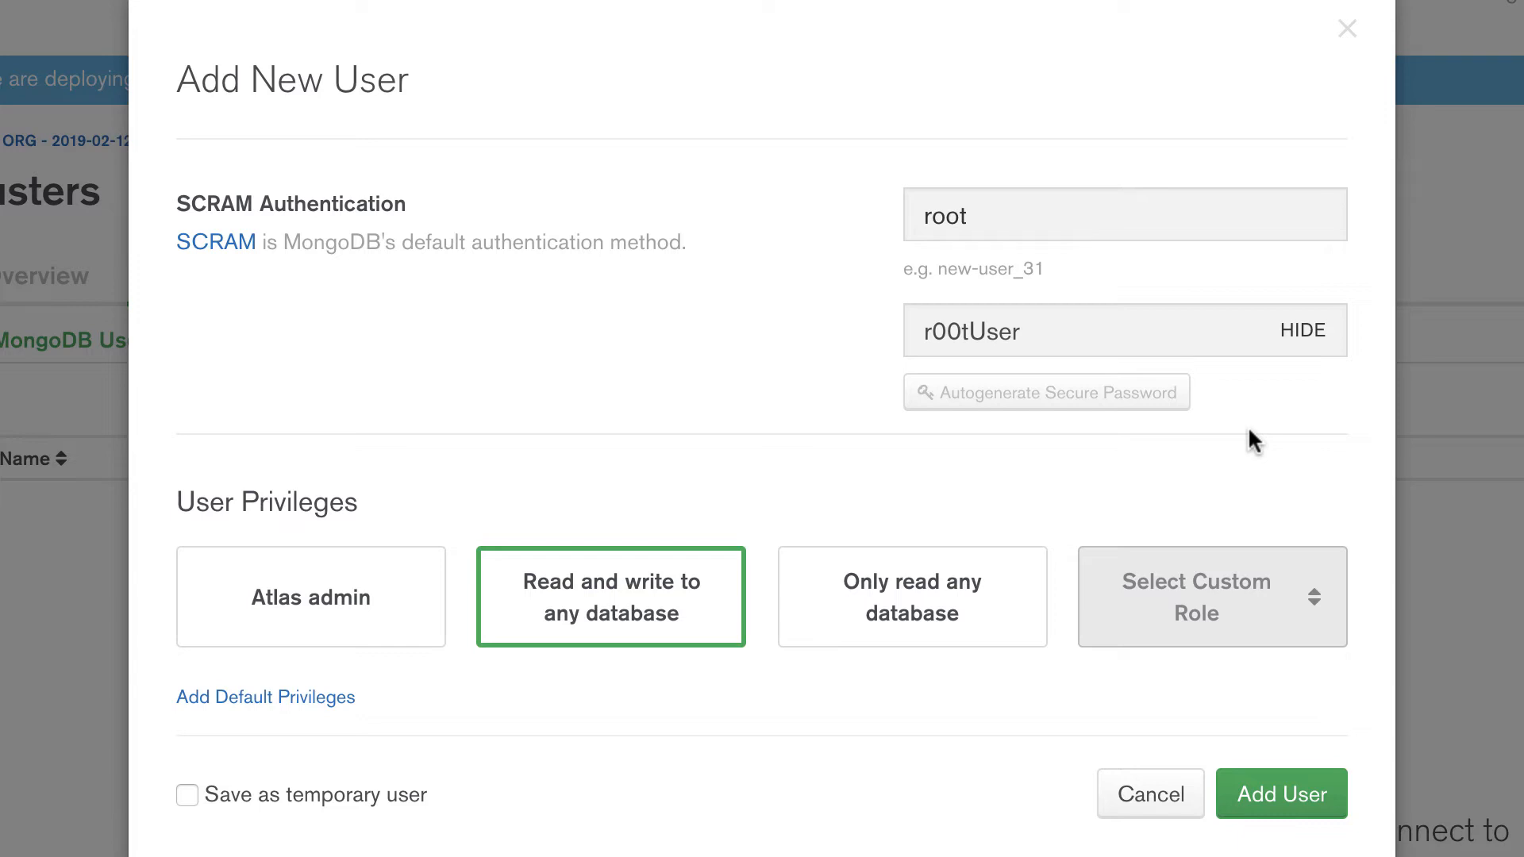
left_click(1268, 792)
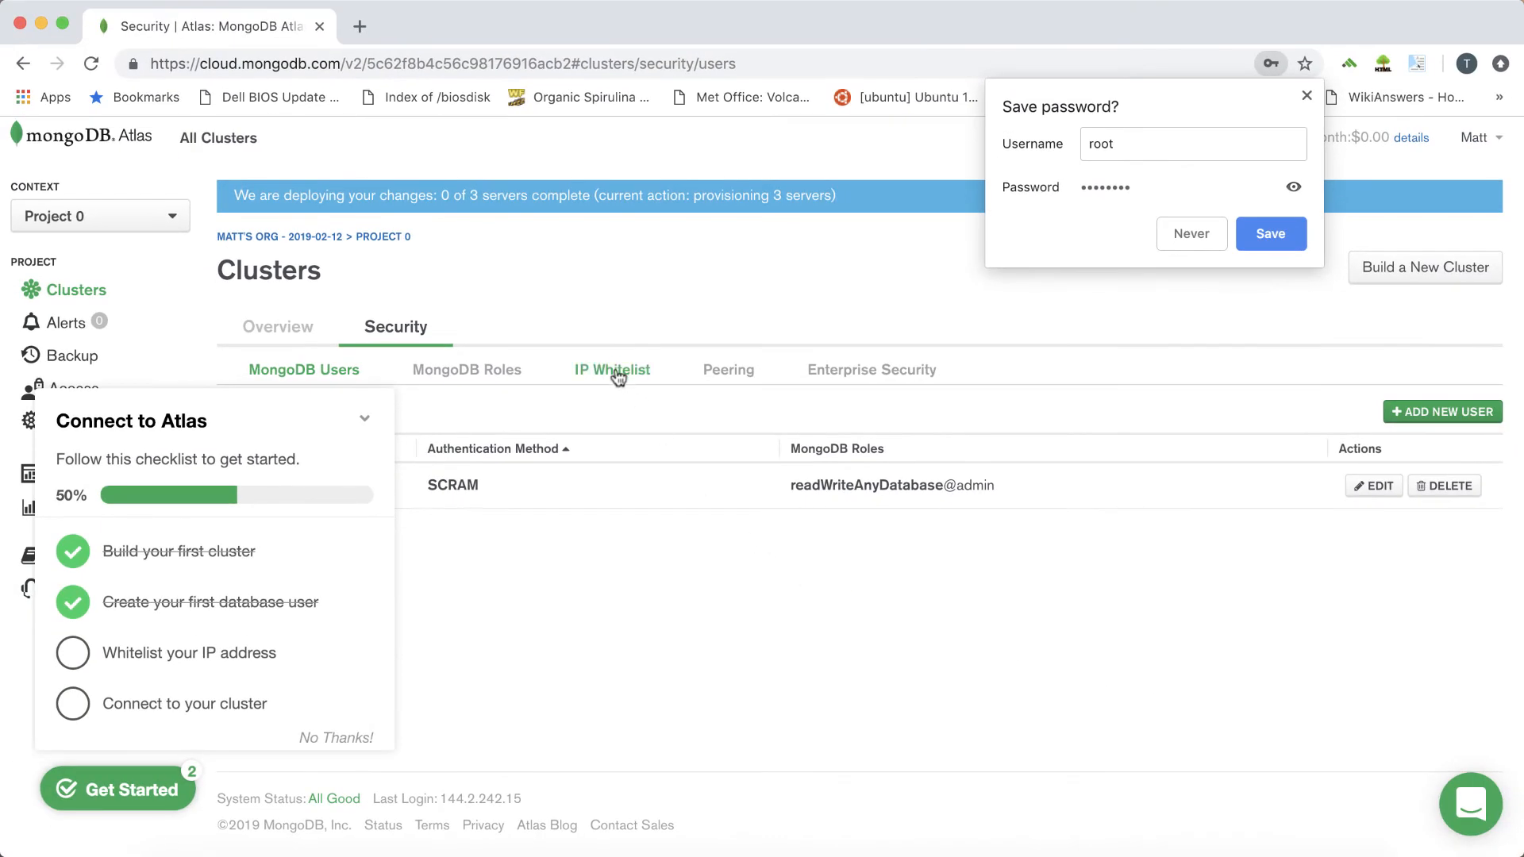
Add an IP whitelist entry allowing access from anywhere (0.0.0.0/0), and collapse the Connect to Atlas checklist
left_click(618, 371)
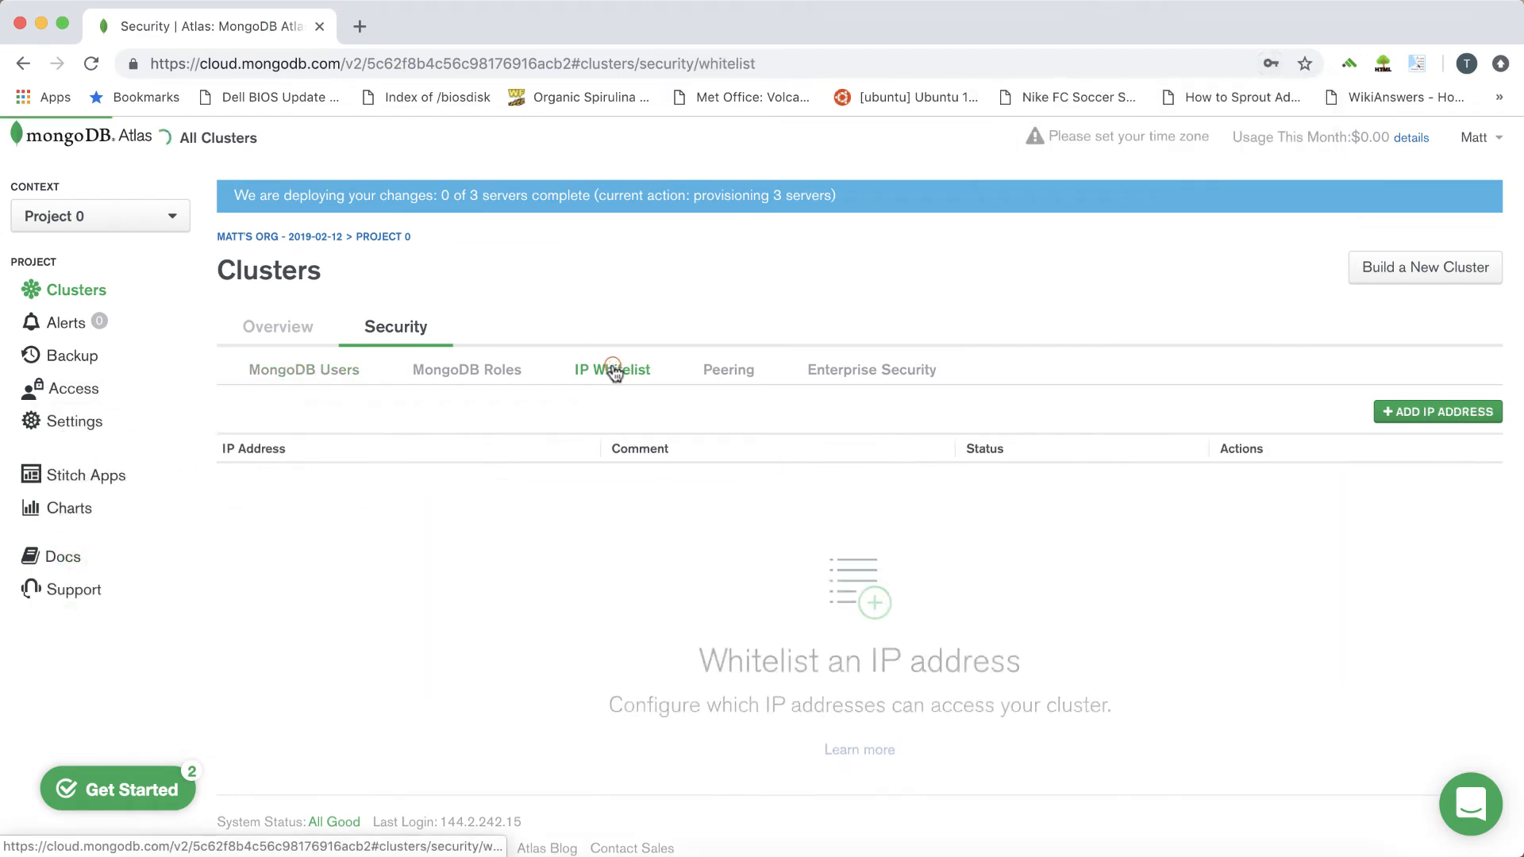
left_click(1412, 414)
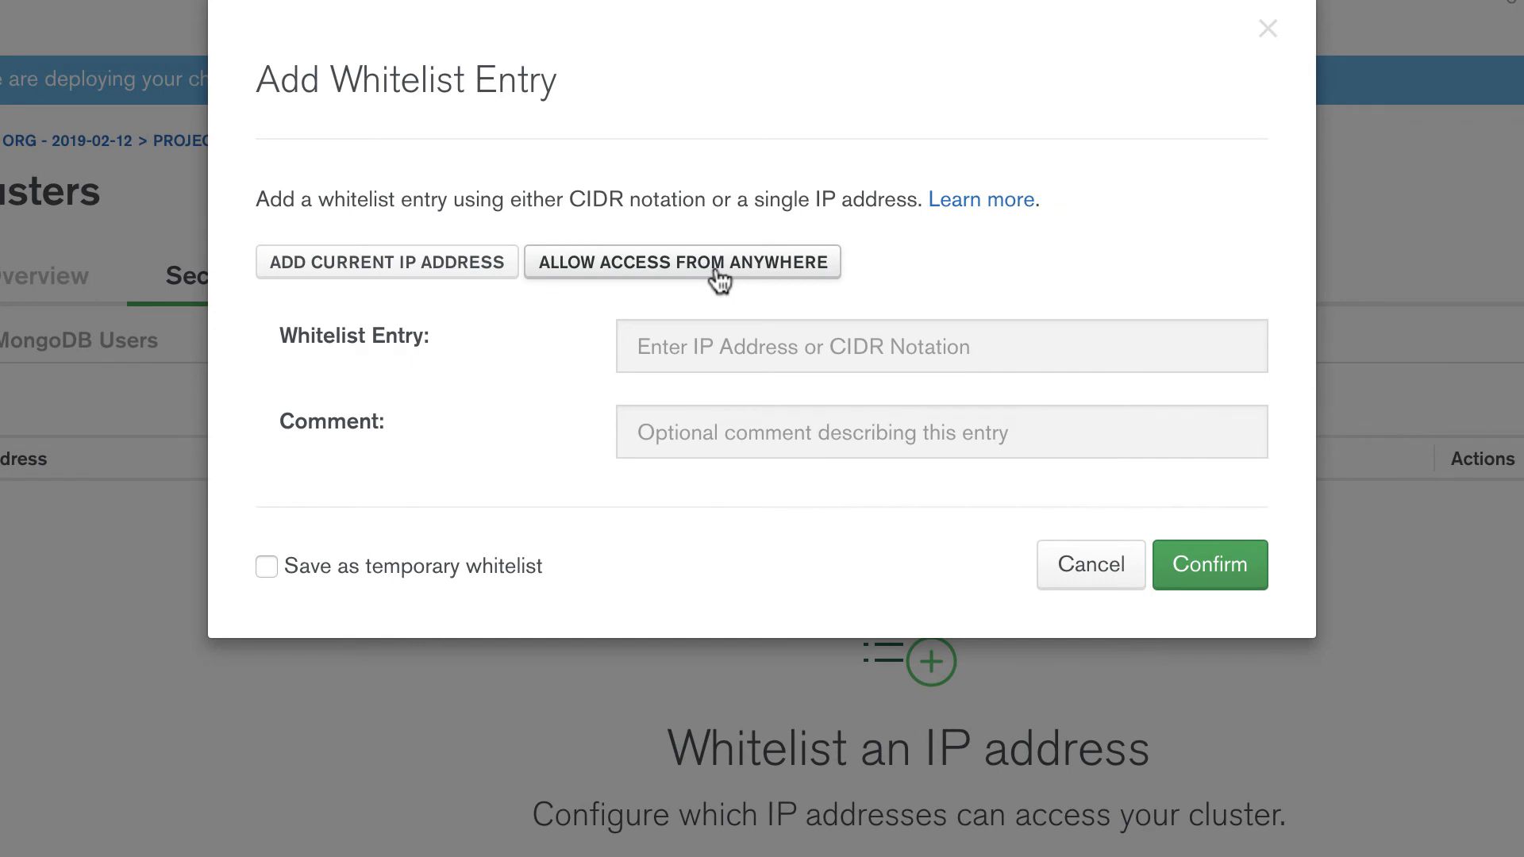
left_click(718, 274)
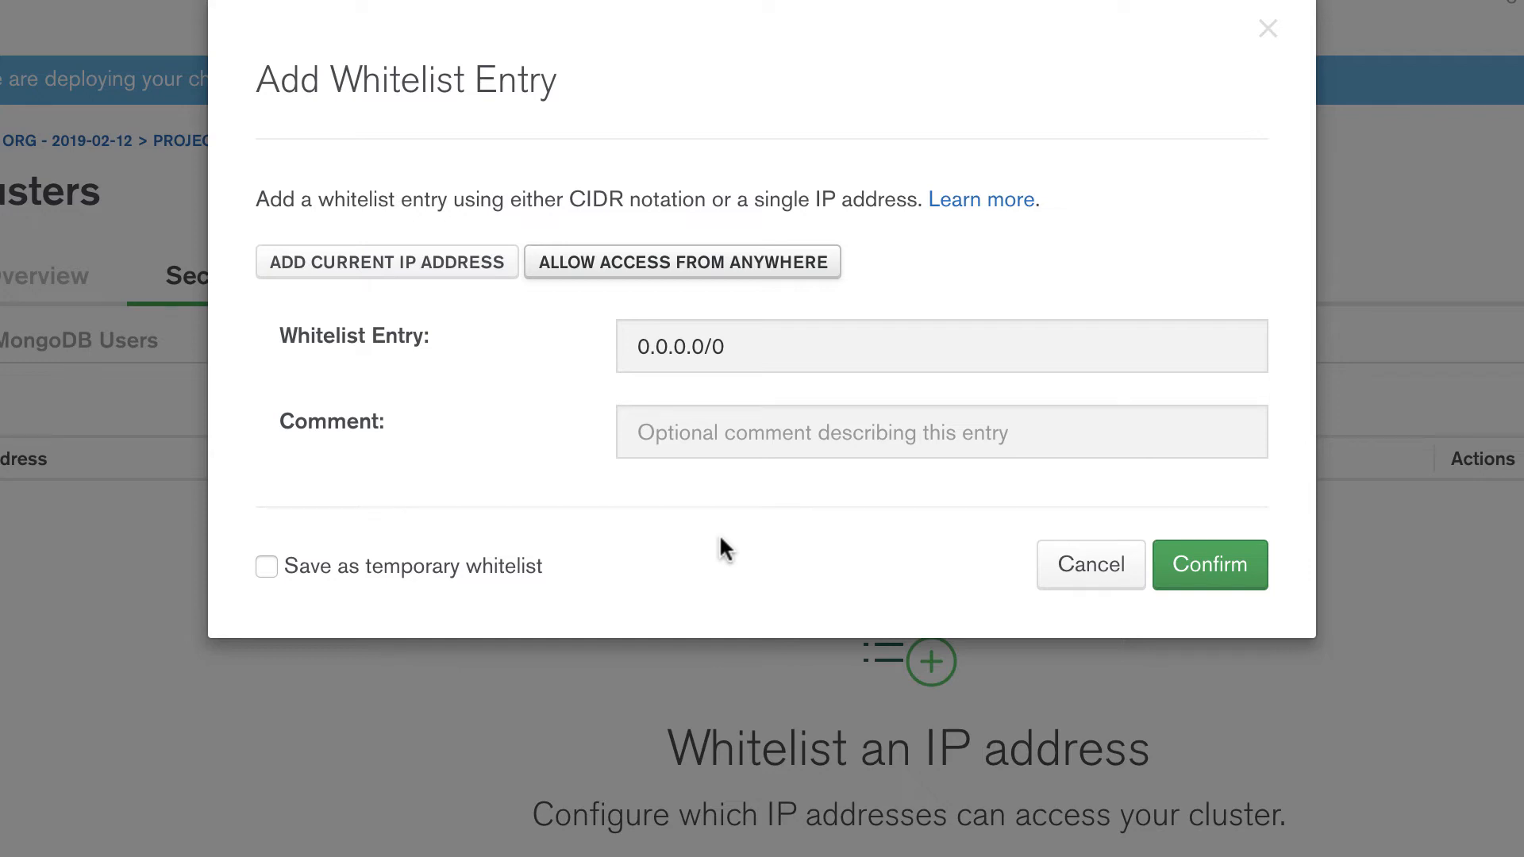
left_click(1198, 577)
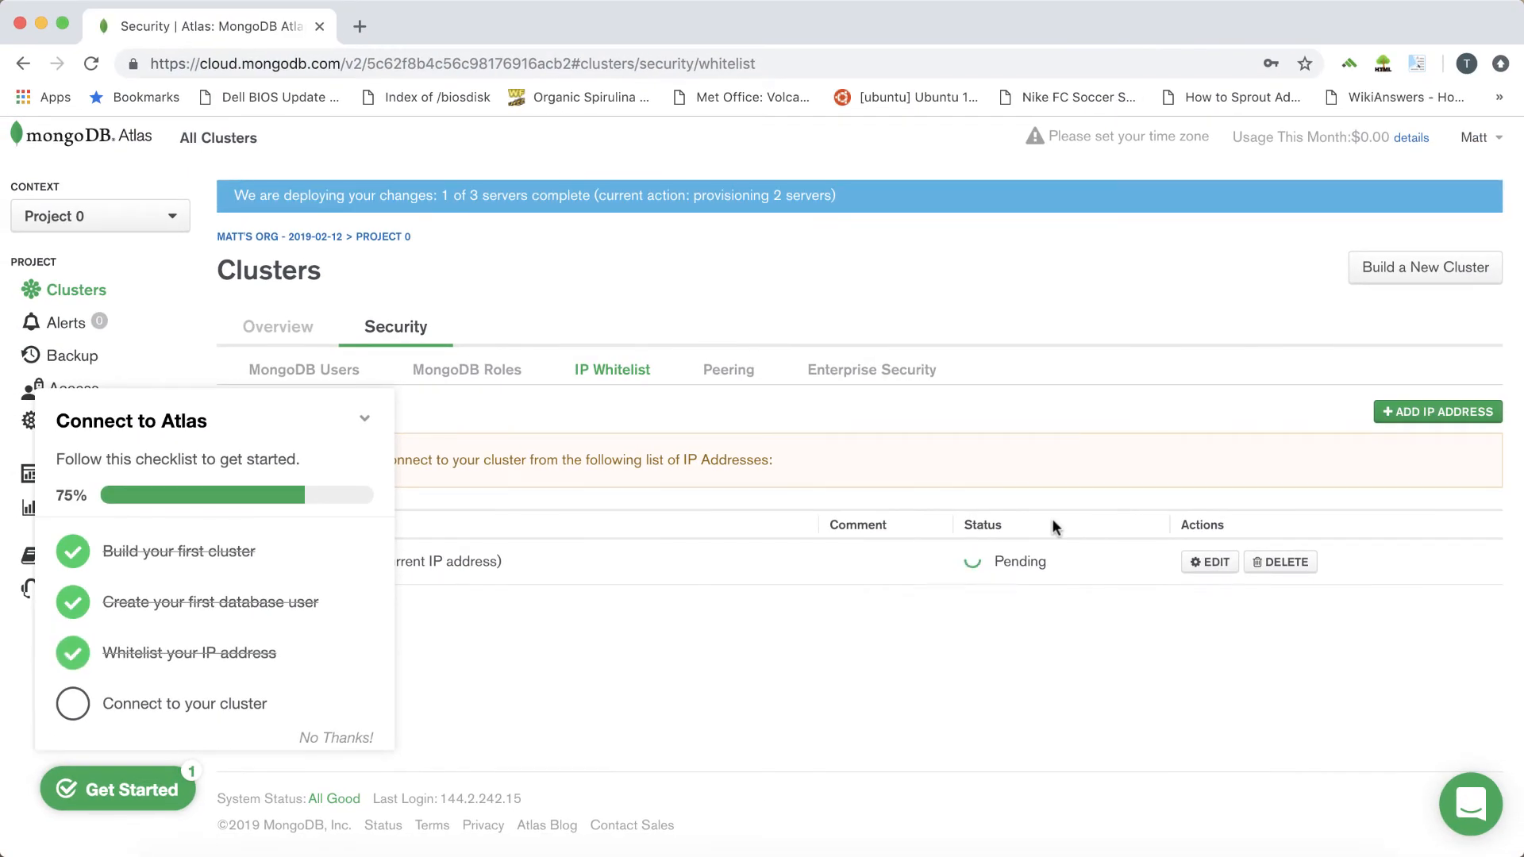
left_click(364, 419)
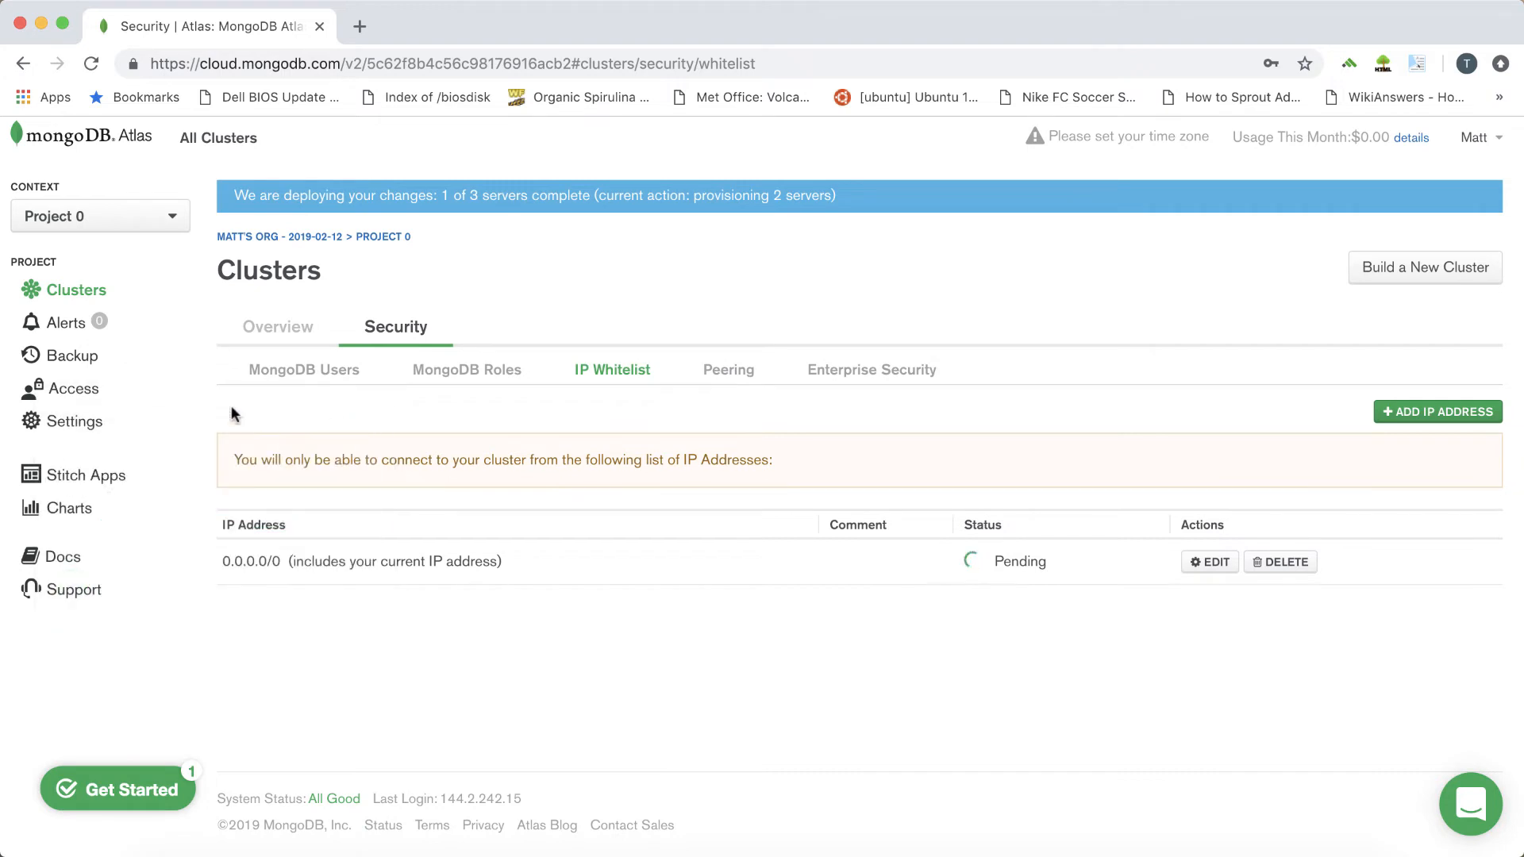
Create a database named myTestDB with a collection named myFirstMDB in the myFirstCluster cluster
left_click(71, 293)
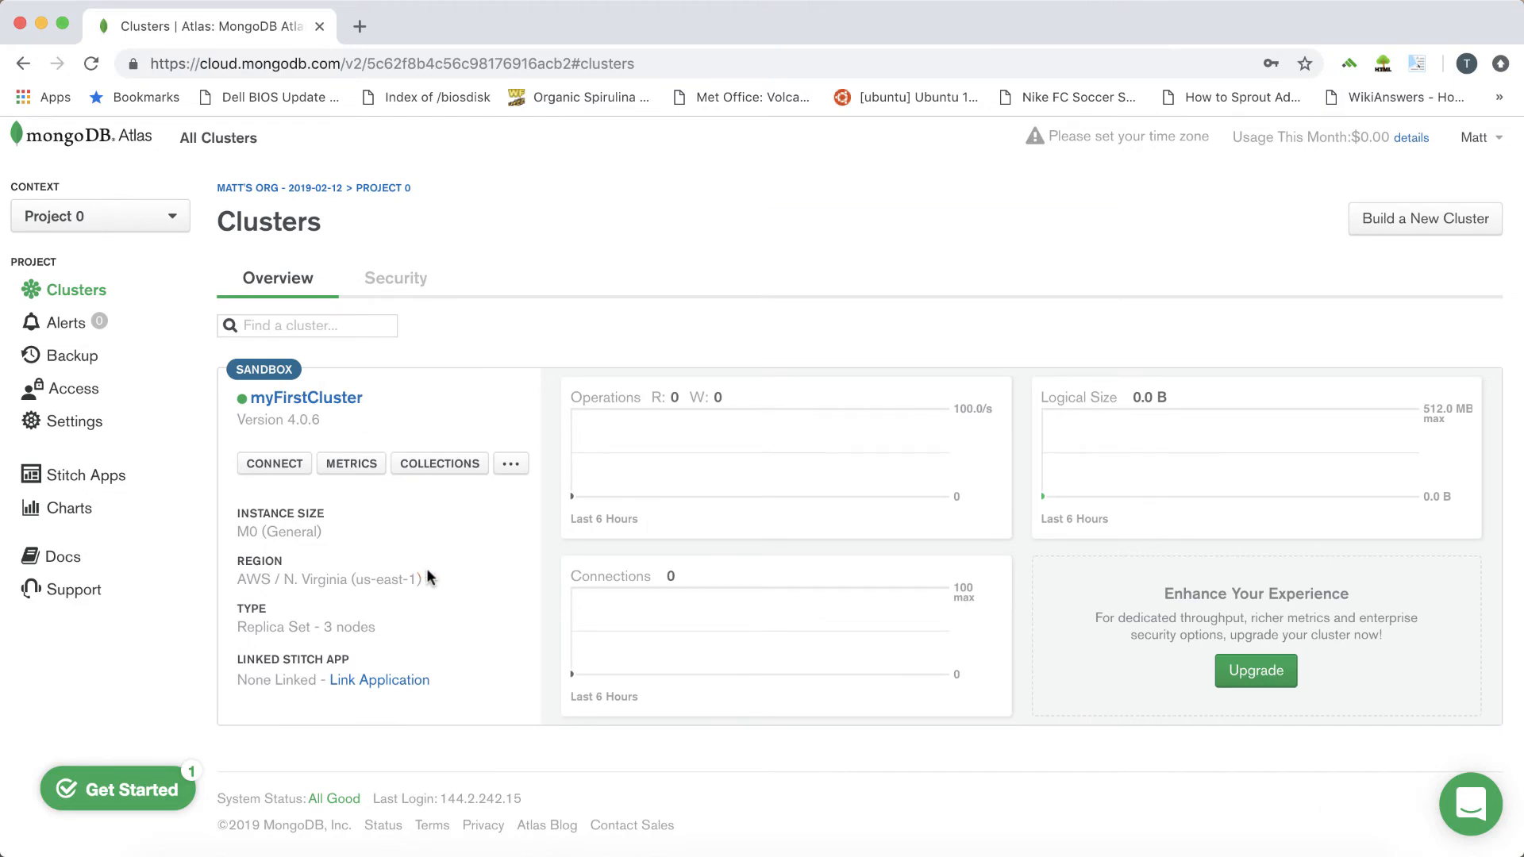
left_click(417, 469)
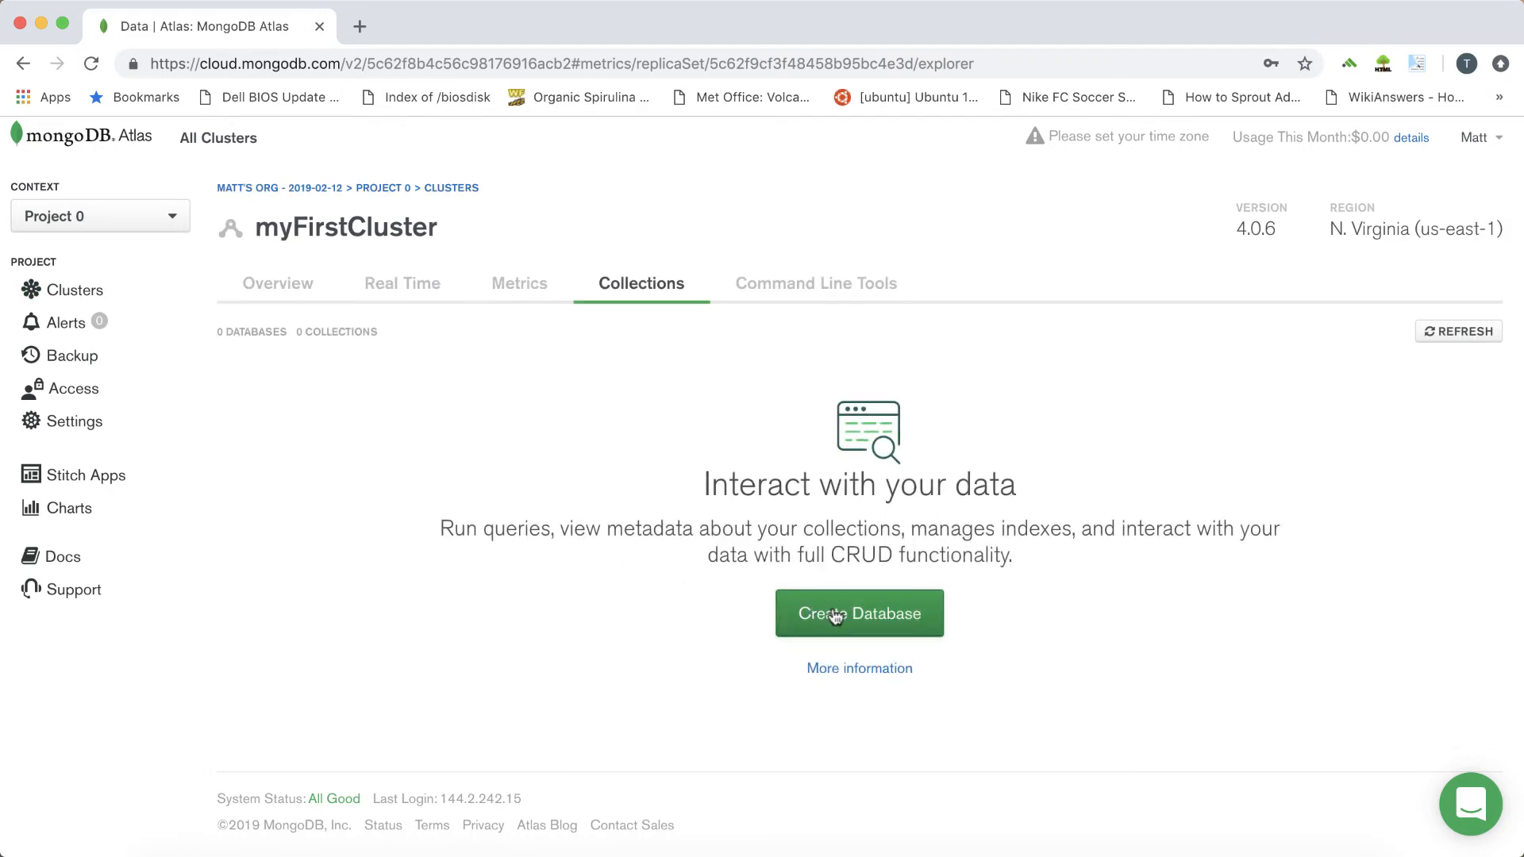
left_click(833, 614)
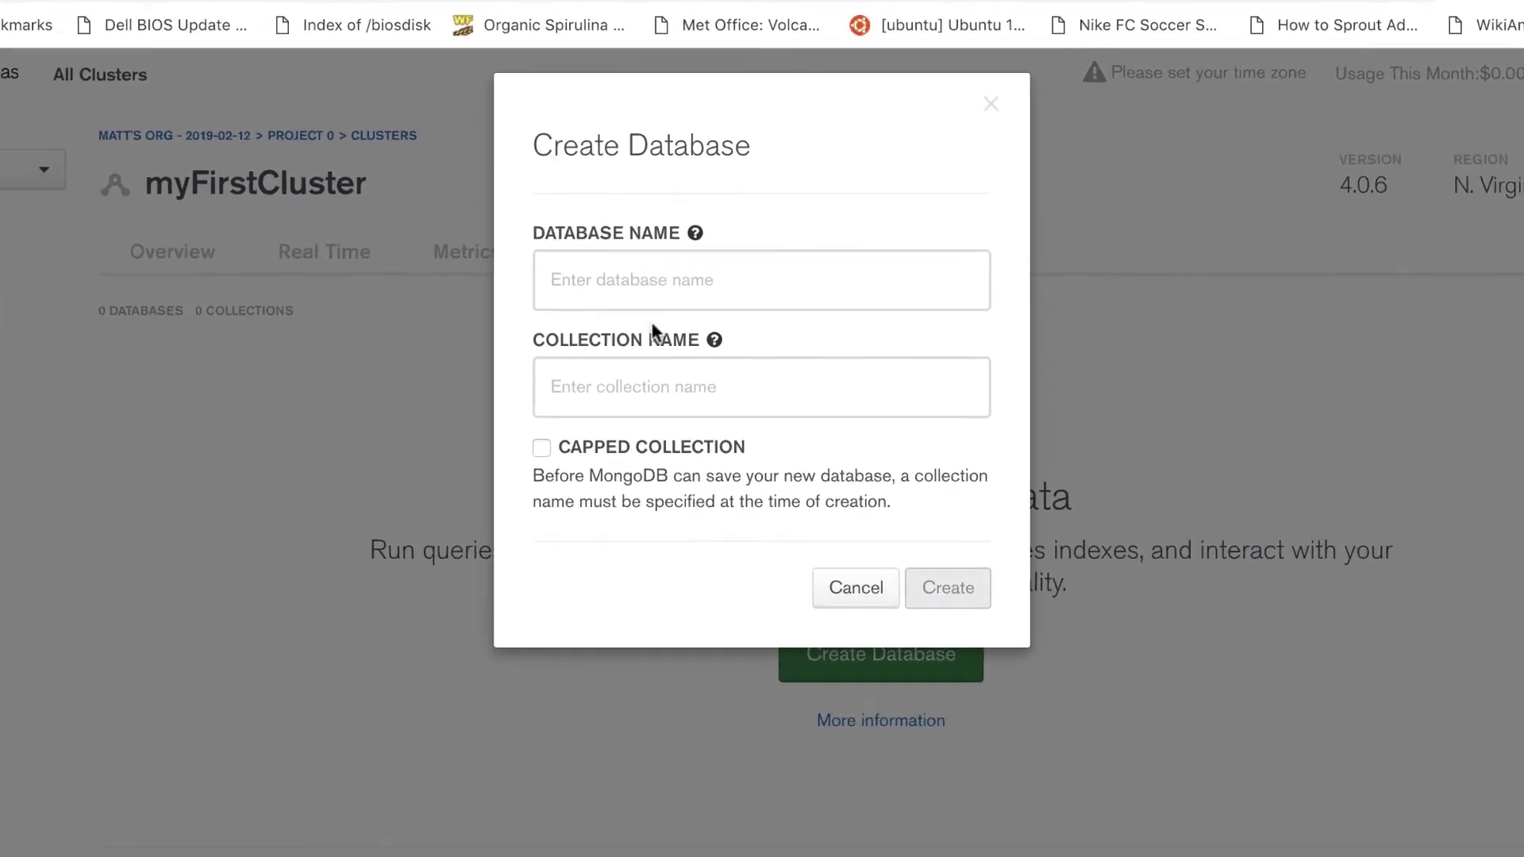
left_click(658, 307)
type("myTestDB")
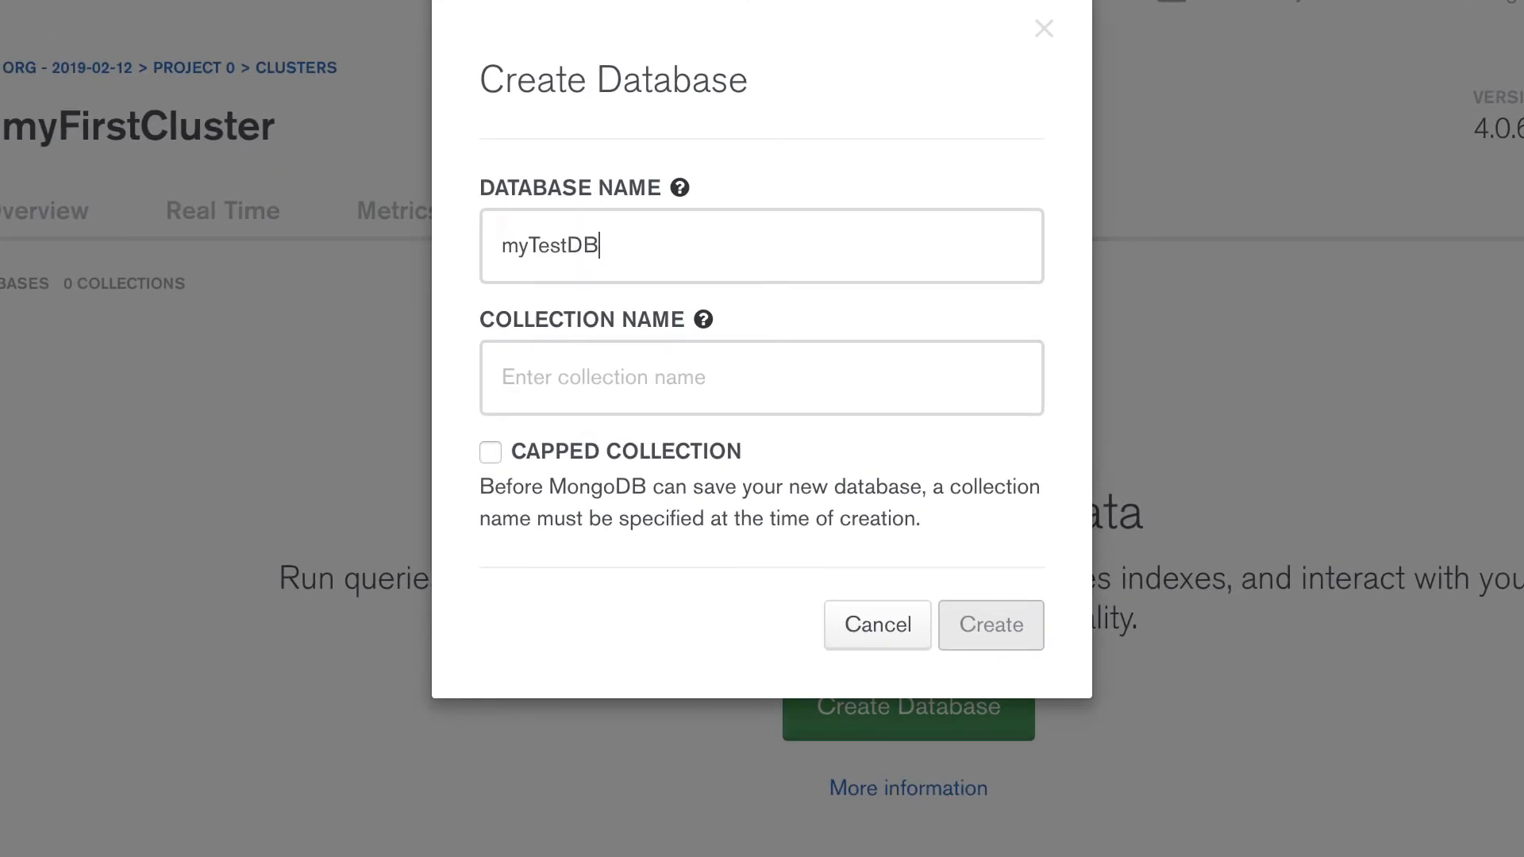
key("Tab")
key("Tab")
type("myFirstMDB")
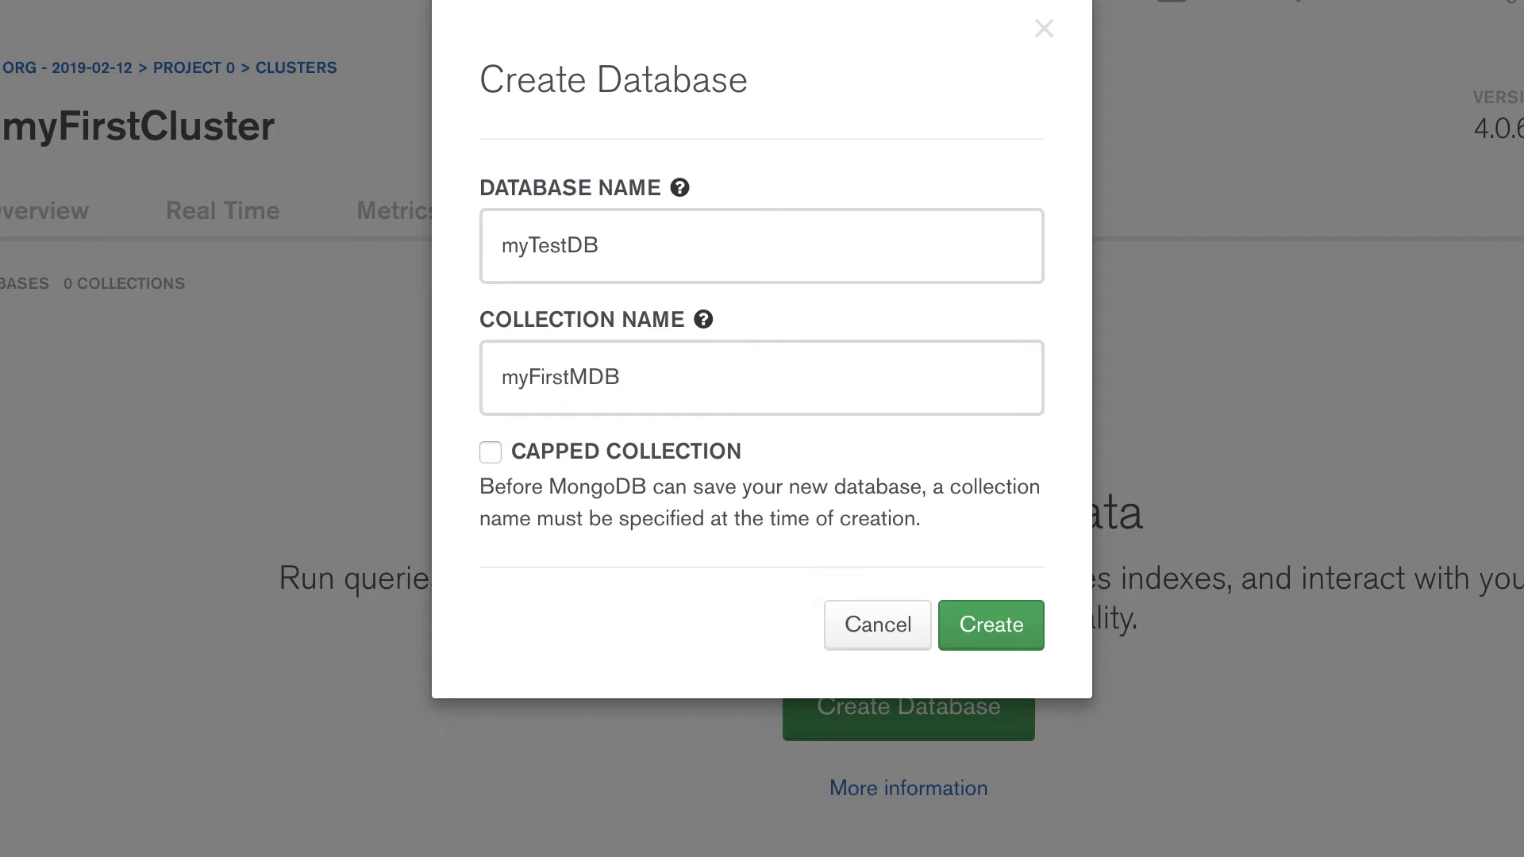
left_click(997, 629)
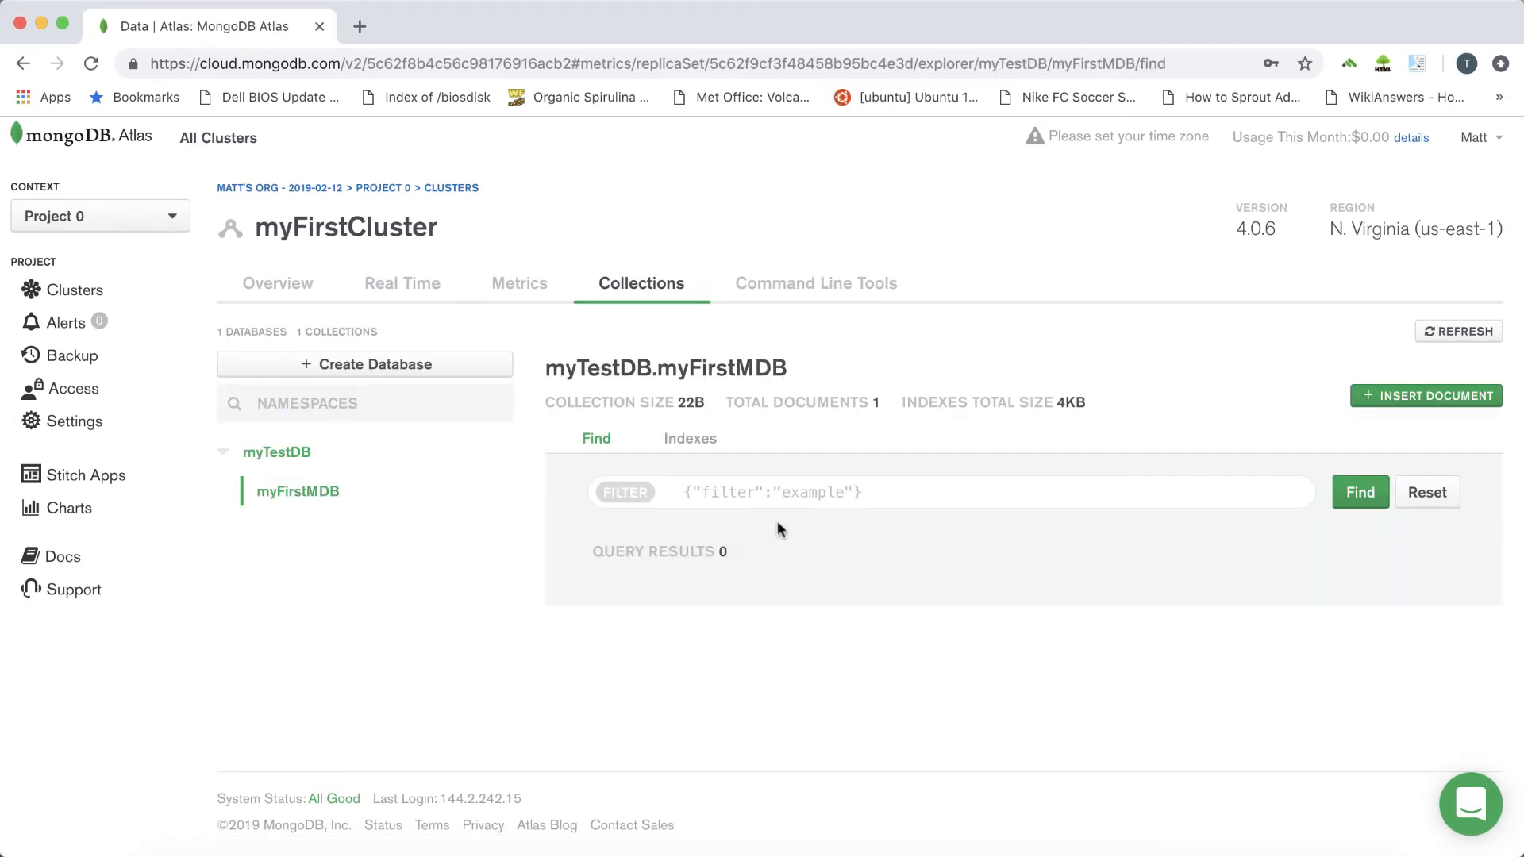
Start a new document in the myFirstMDB collection with the fields first set to "kate" and last set to "bush"
left_click(1410, 399)
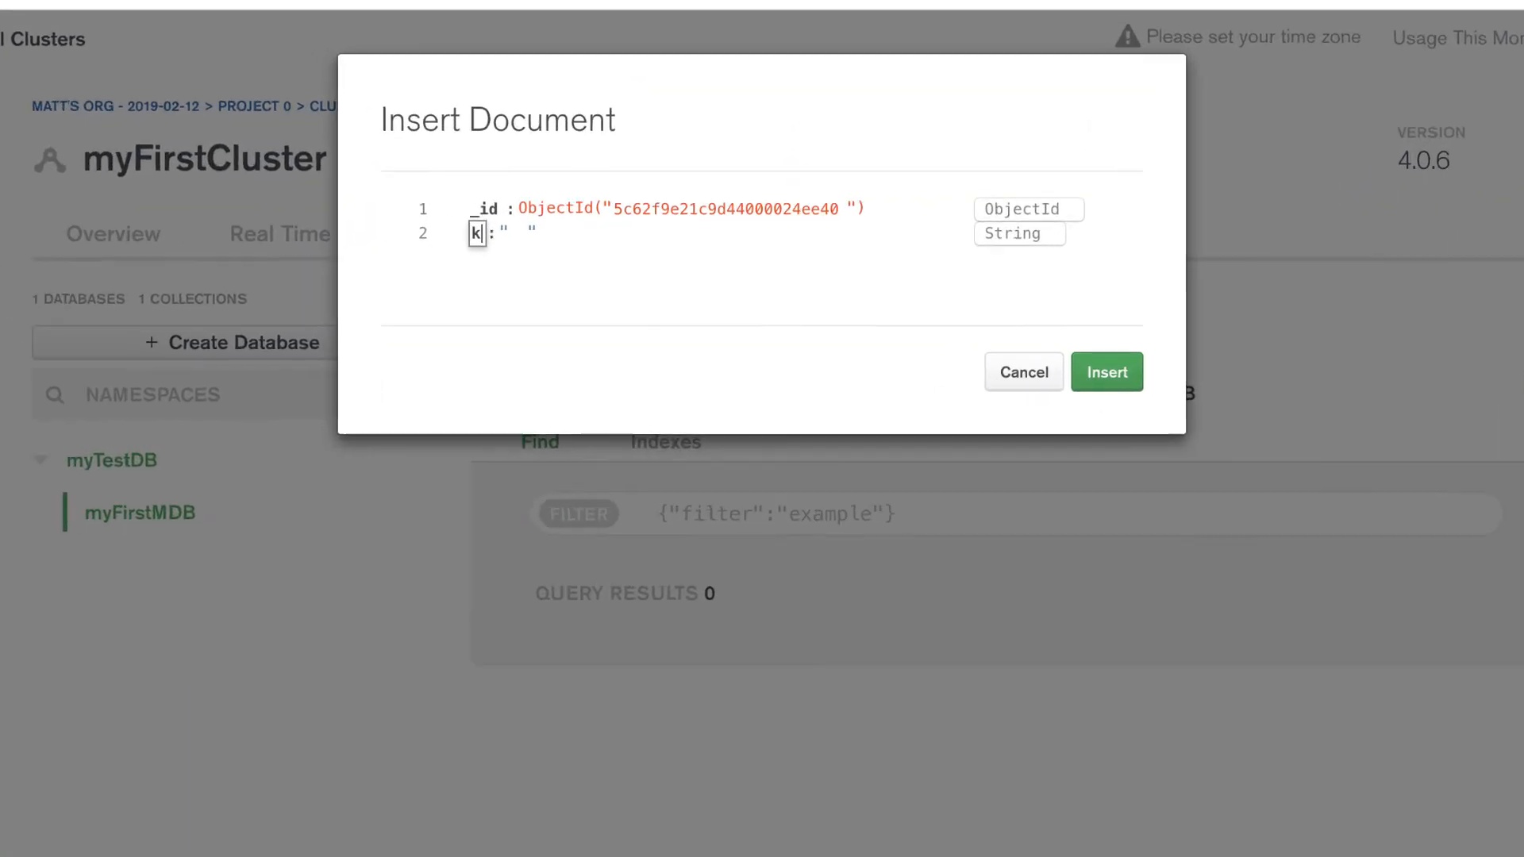
type("first")
key("Tab")
type("kate")
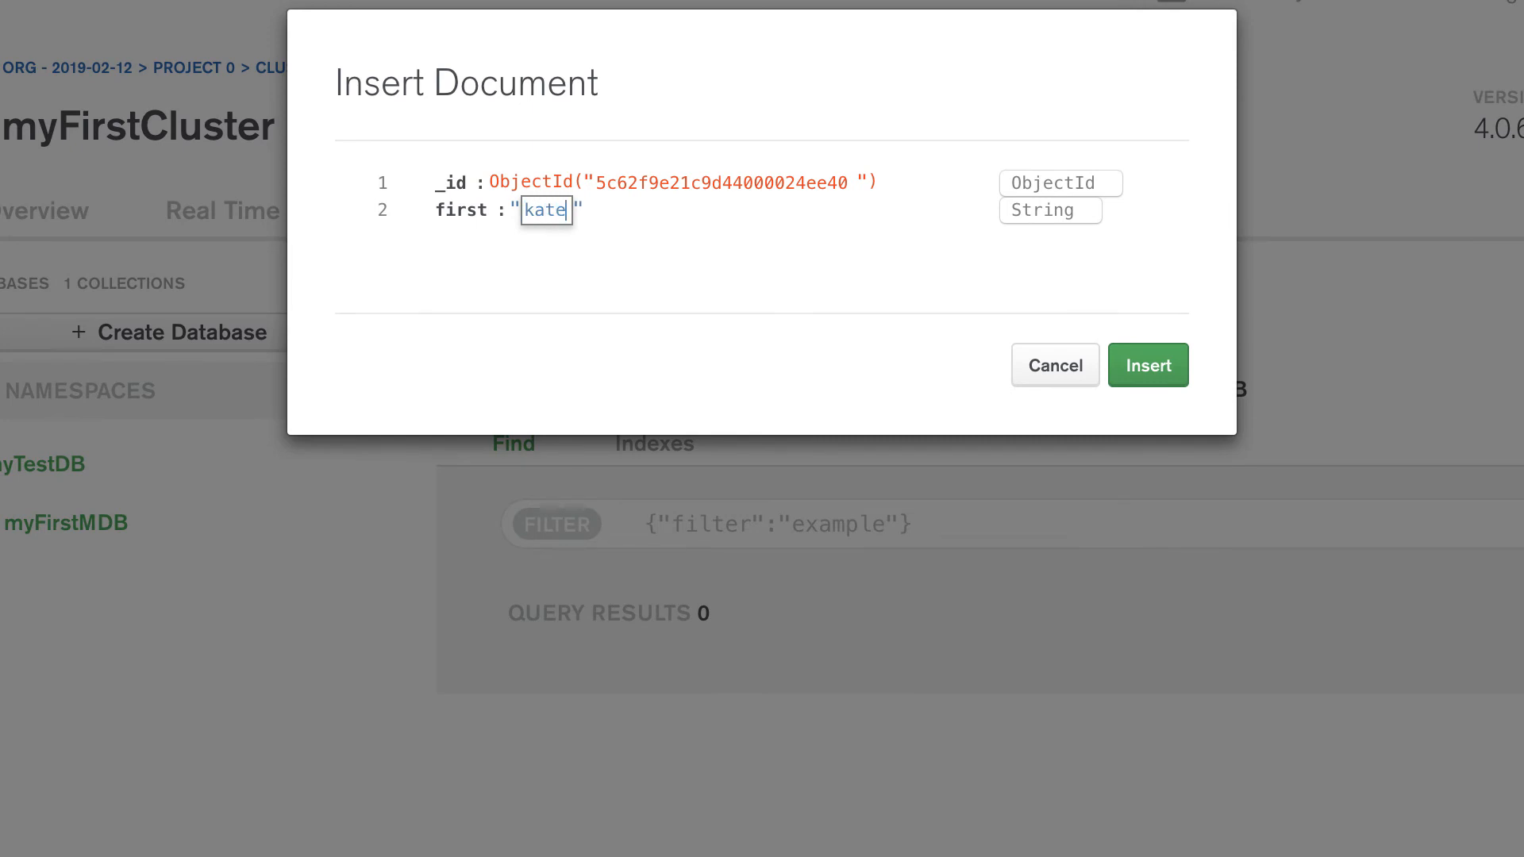
key("Tab")
type("last")
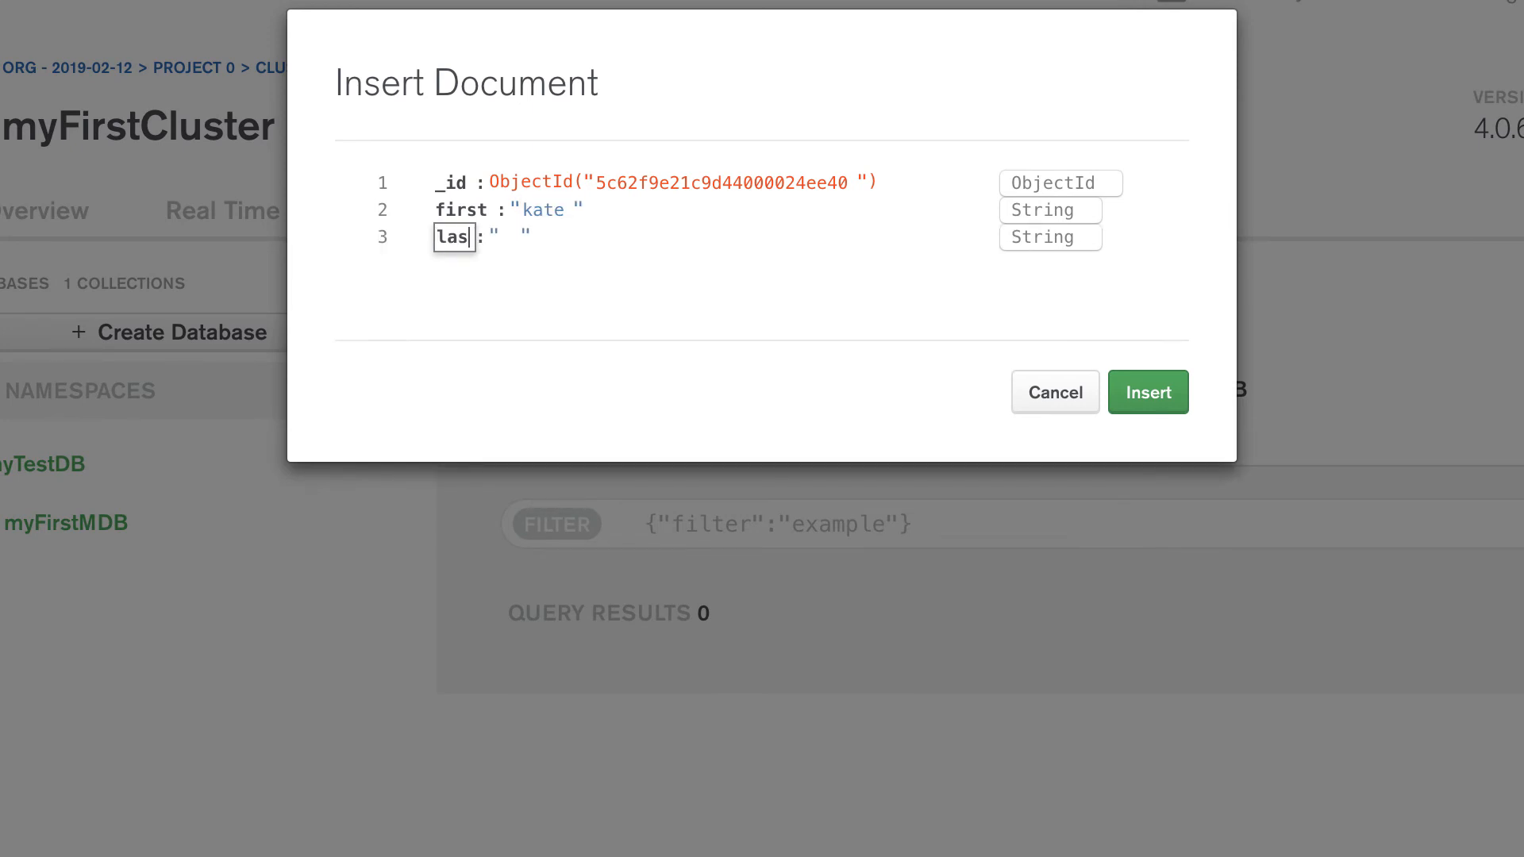
key("Tab")
type("bush")
key("Tab")
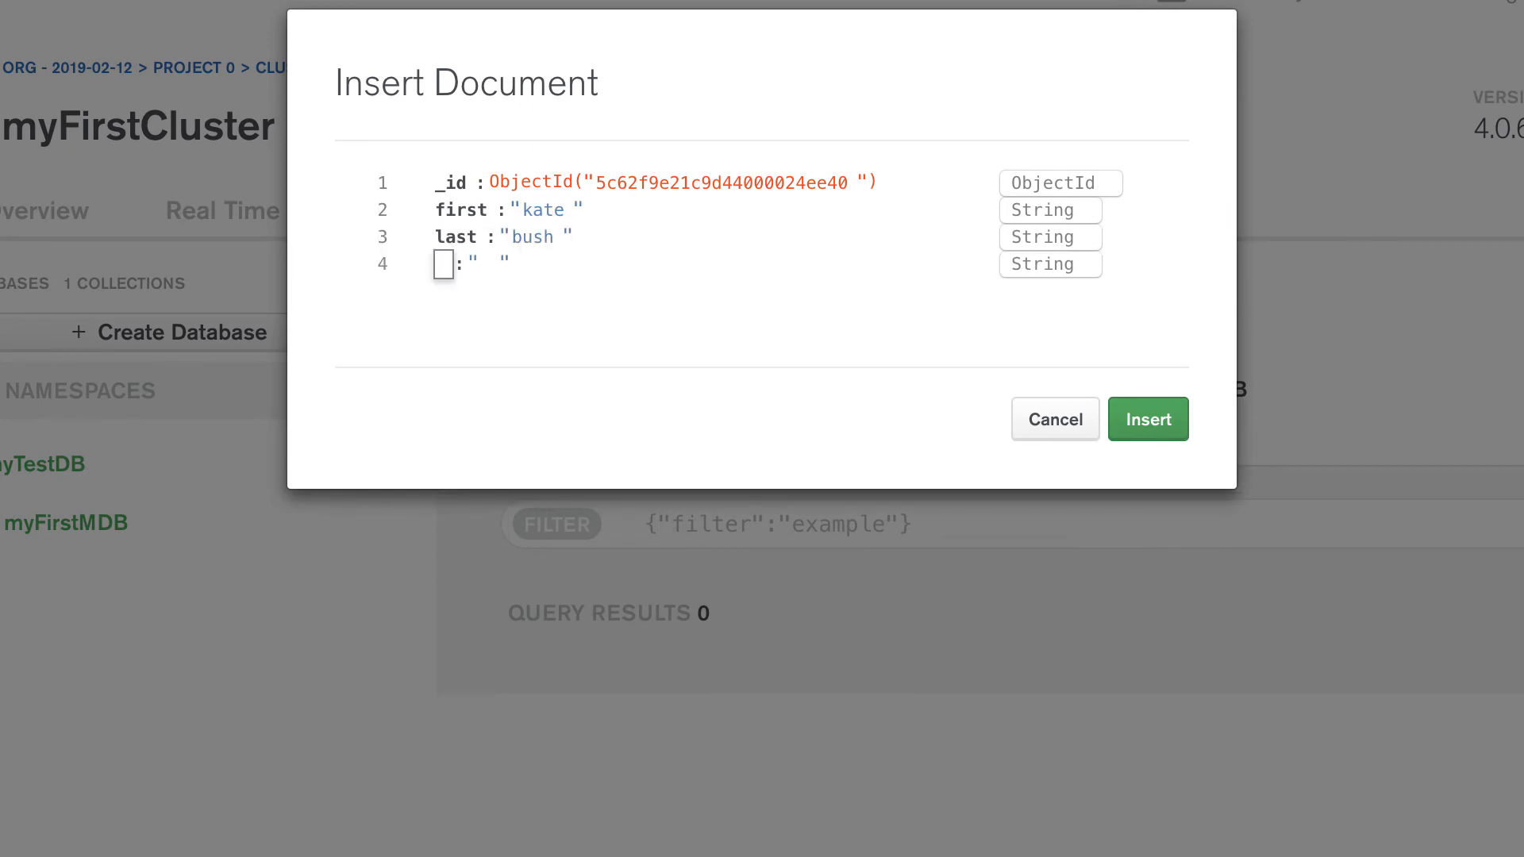
Add a dob field holding the singer's date of birth and a gender field set to "f" to the document
type("dob")
key("Tab")
type("30")
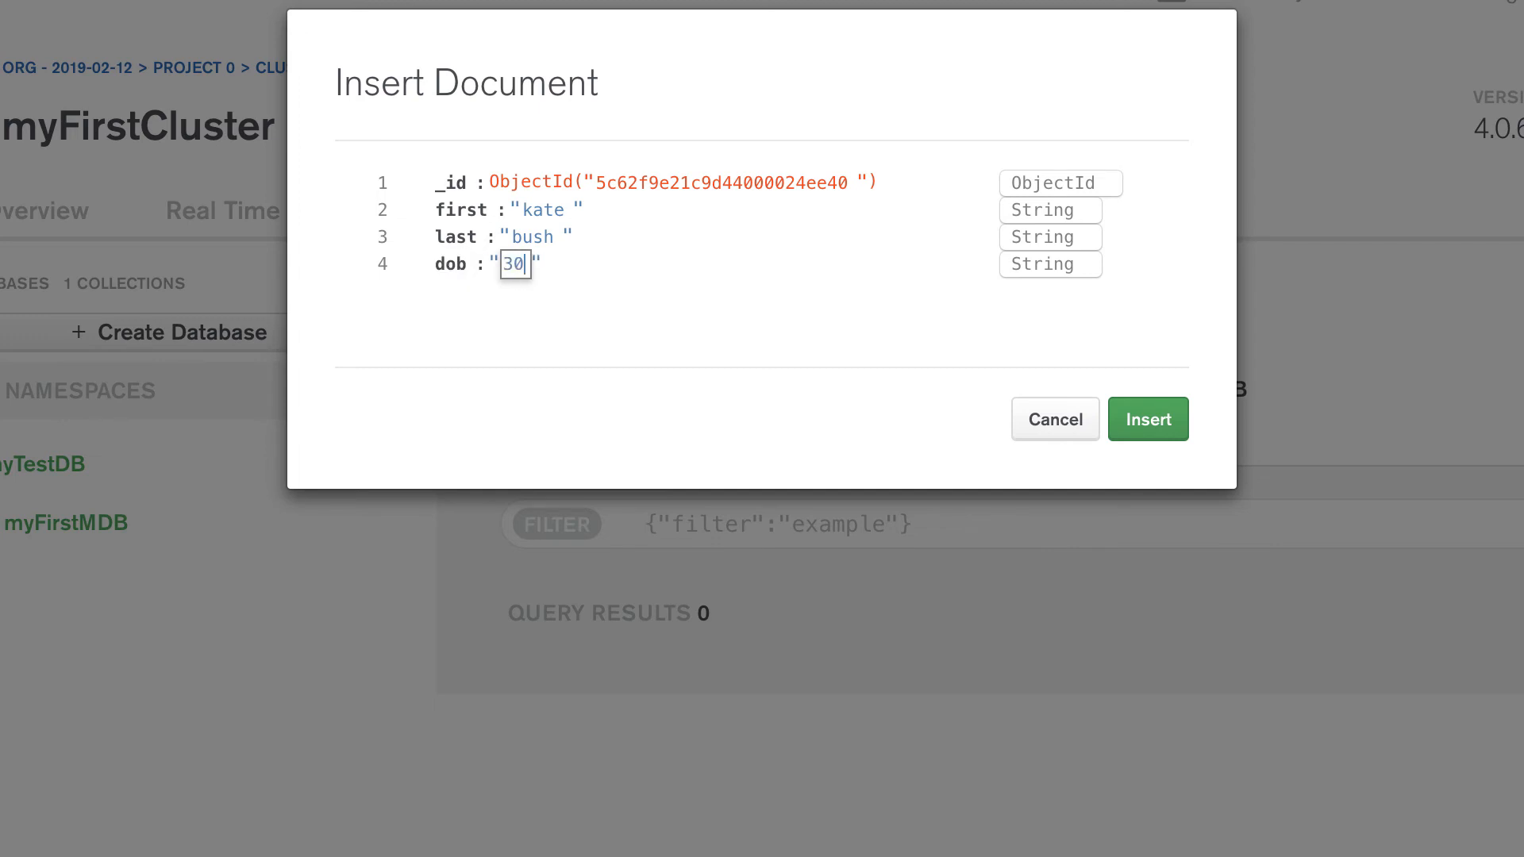
type("/07/1958")
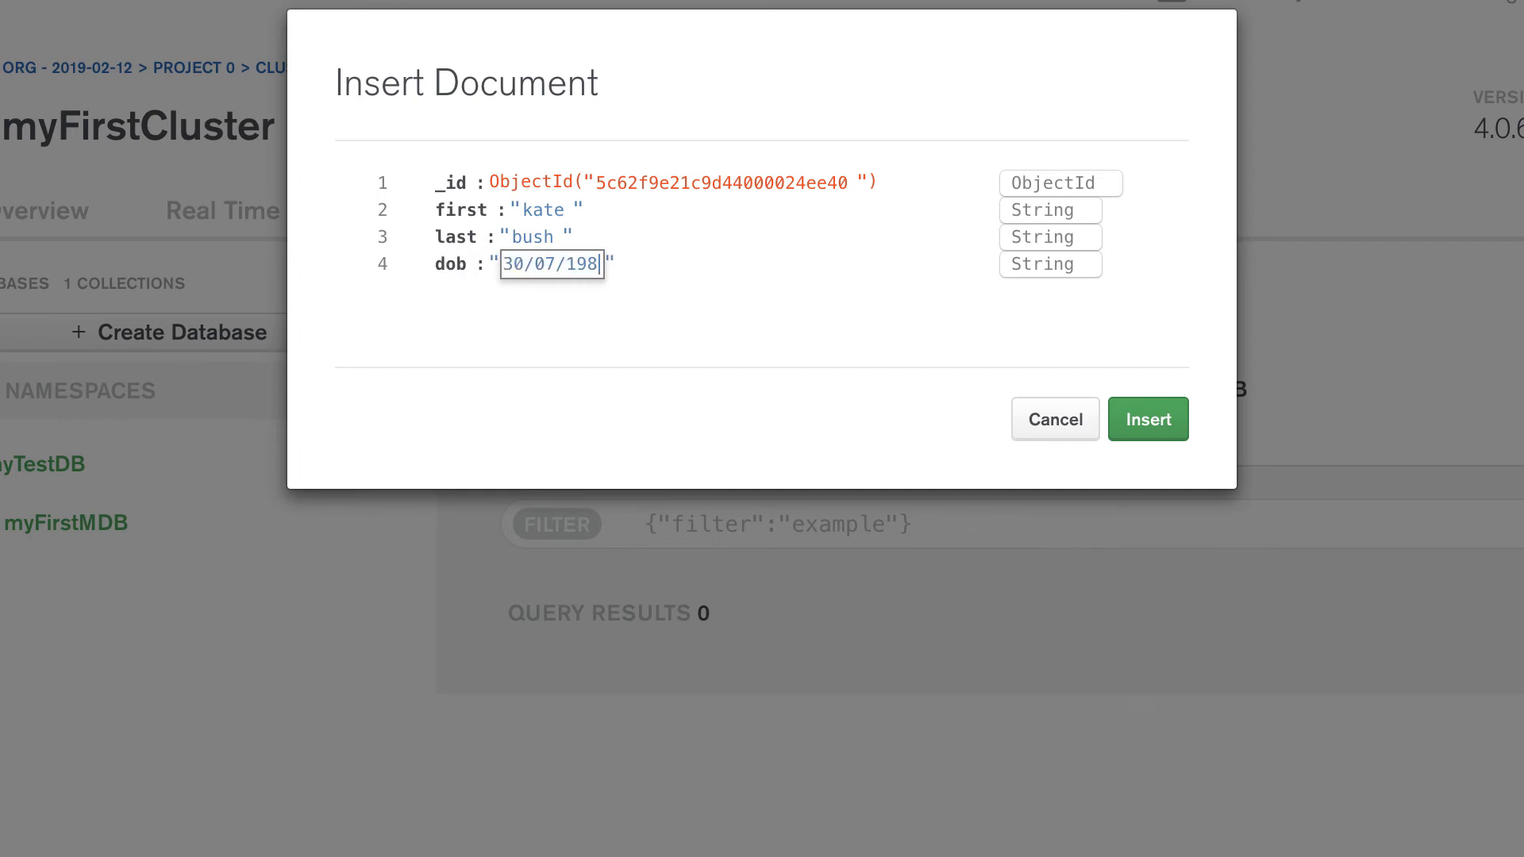
key("Tab")
type("gender")
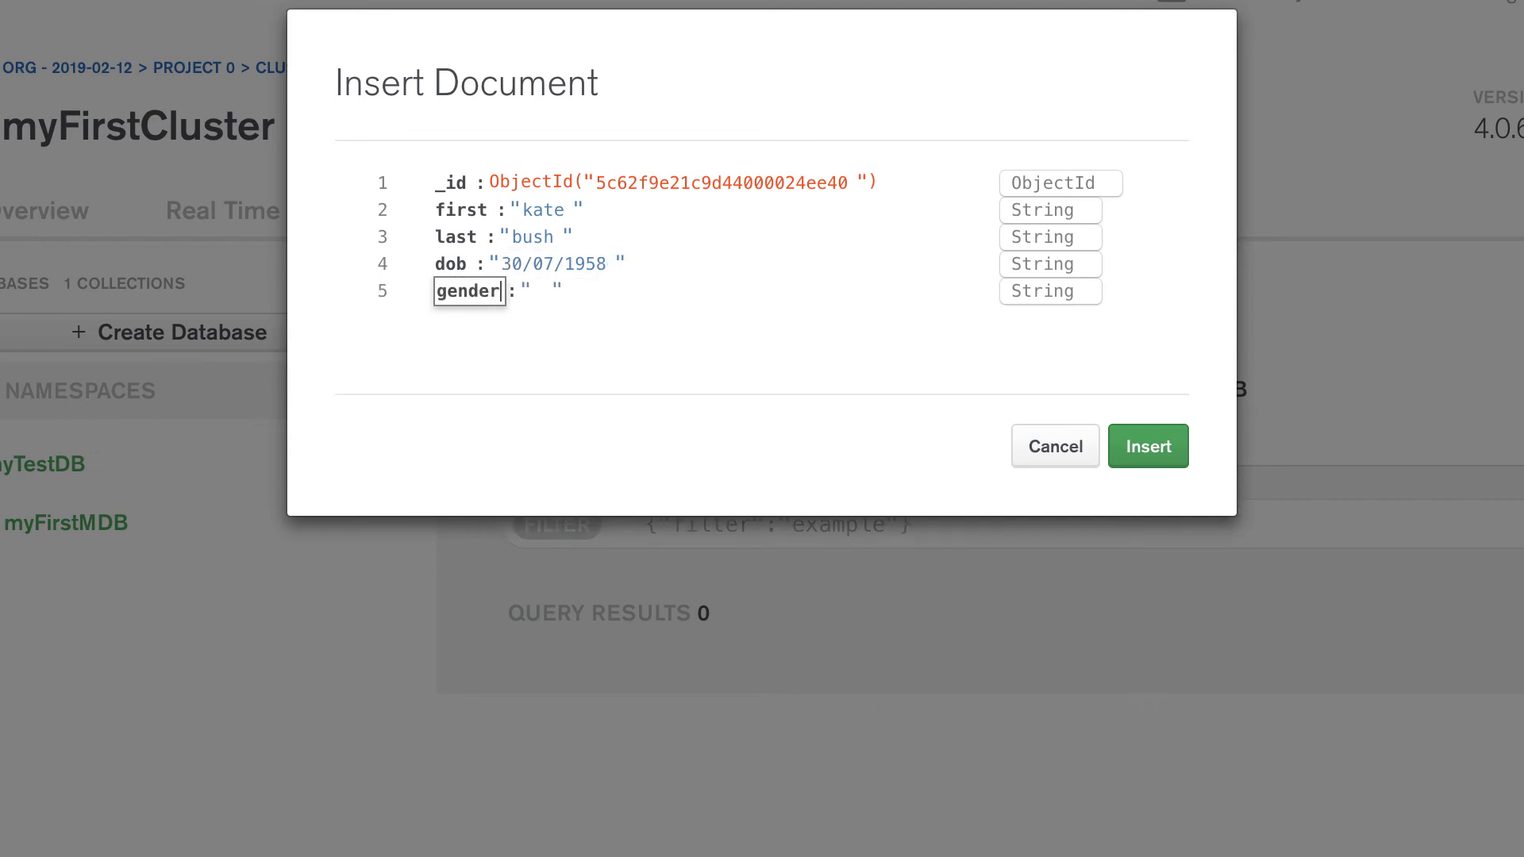
key("Tab")
type("f")
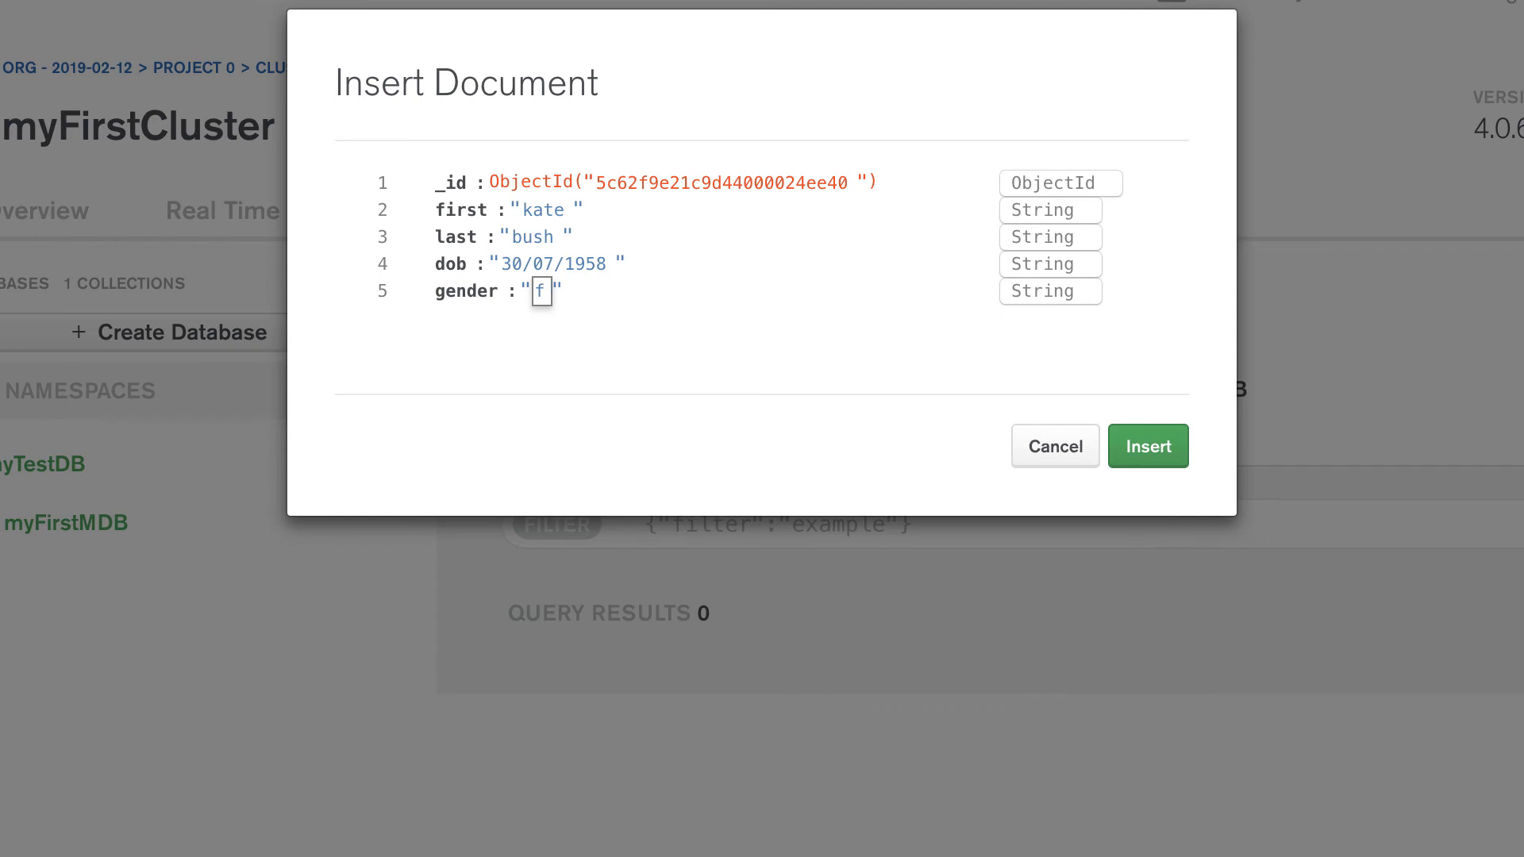
key("Tab")
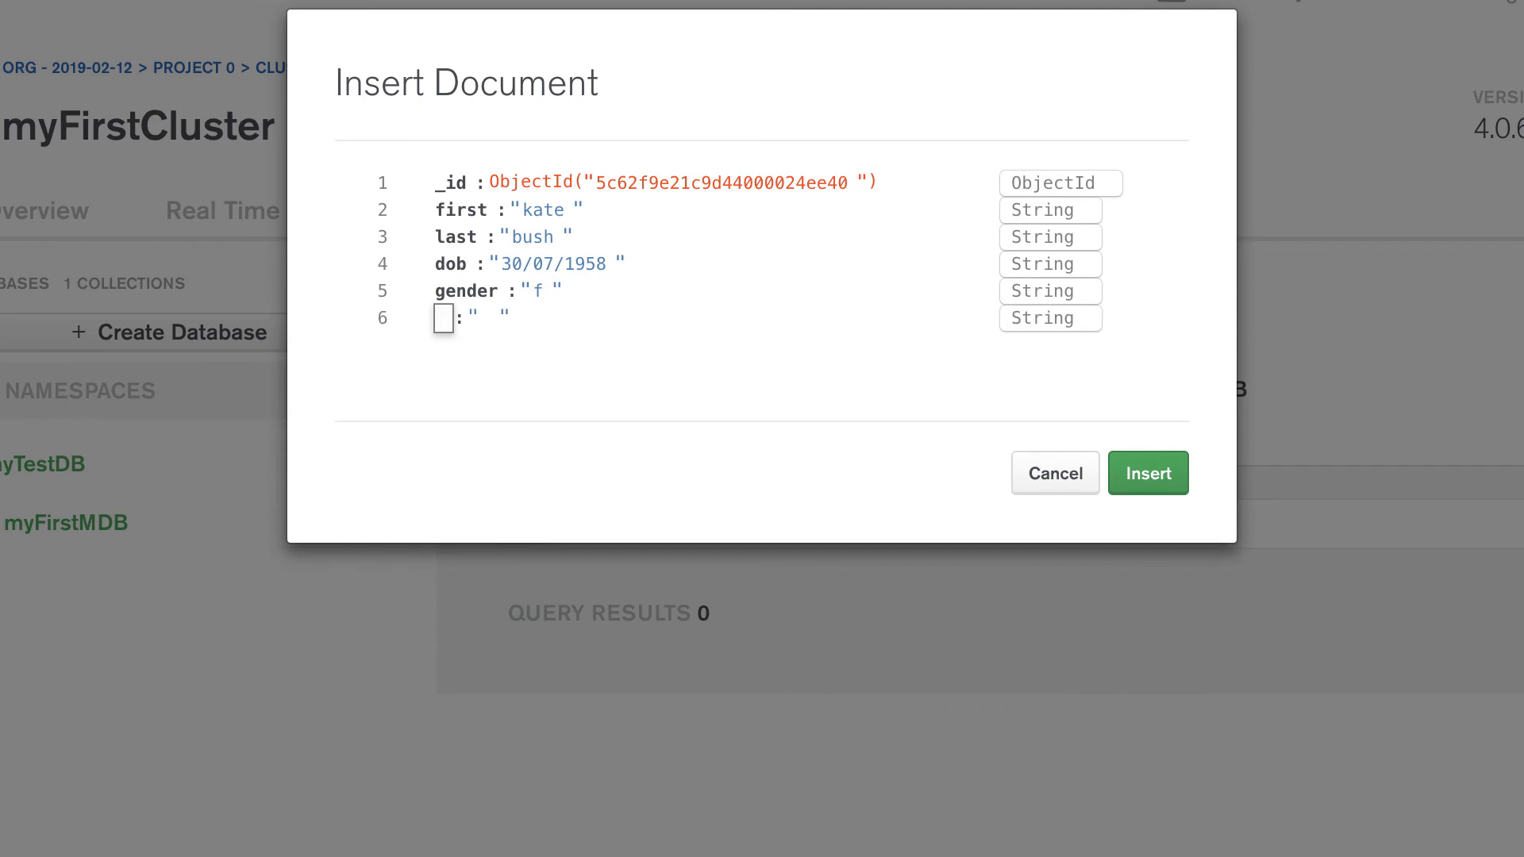
Add the fields hair_colour with the value "brown" and occupation with the value "singer" to the document
type("hair_colour")
key("Tab")
type("brown")
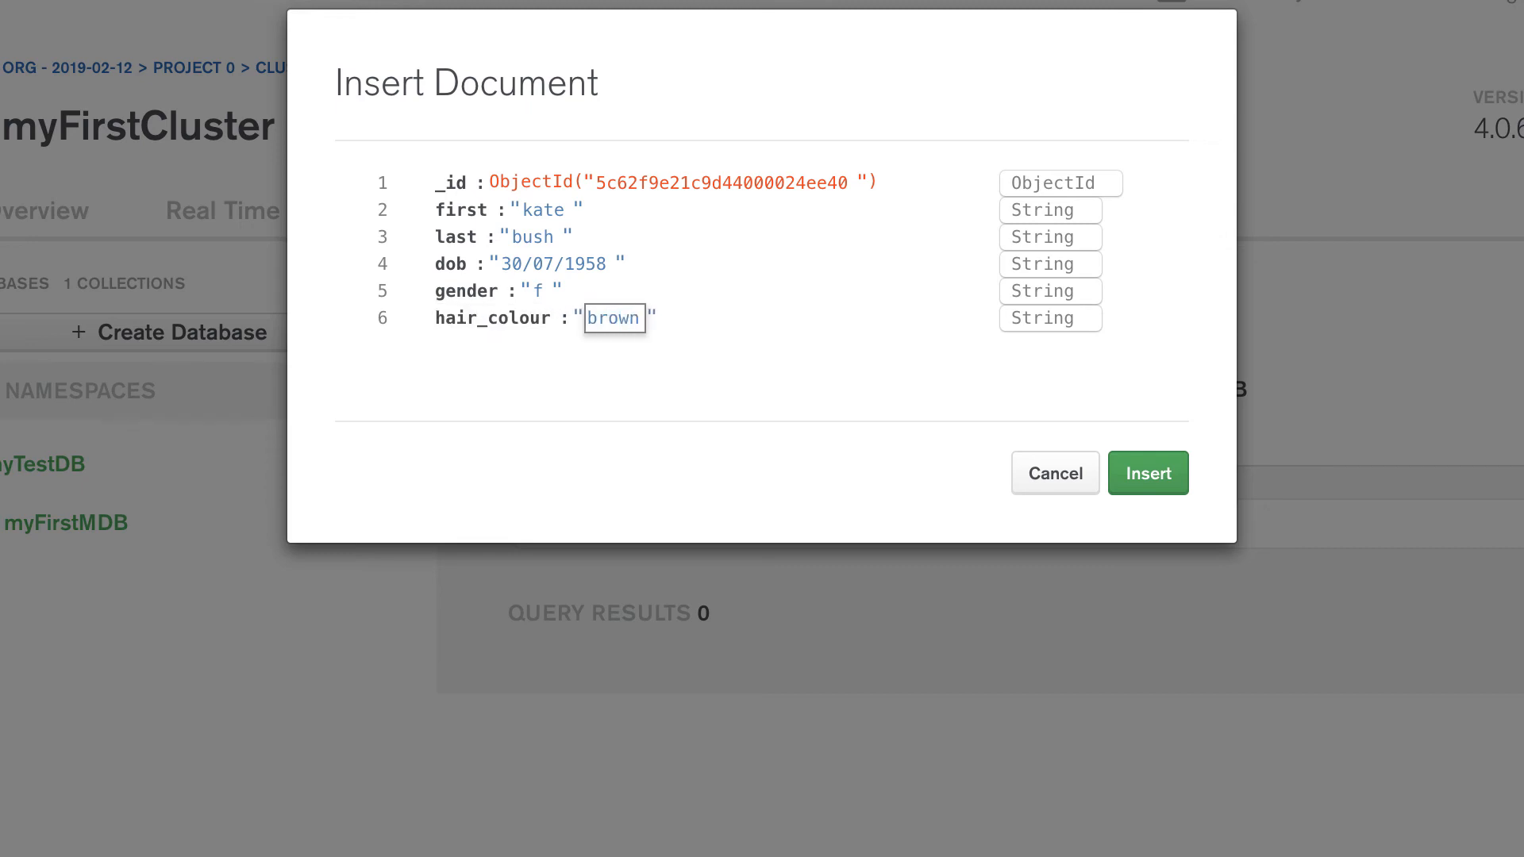
key("Tab")
type("occupation")
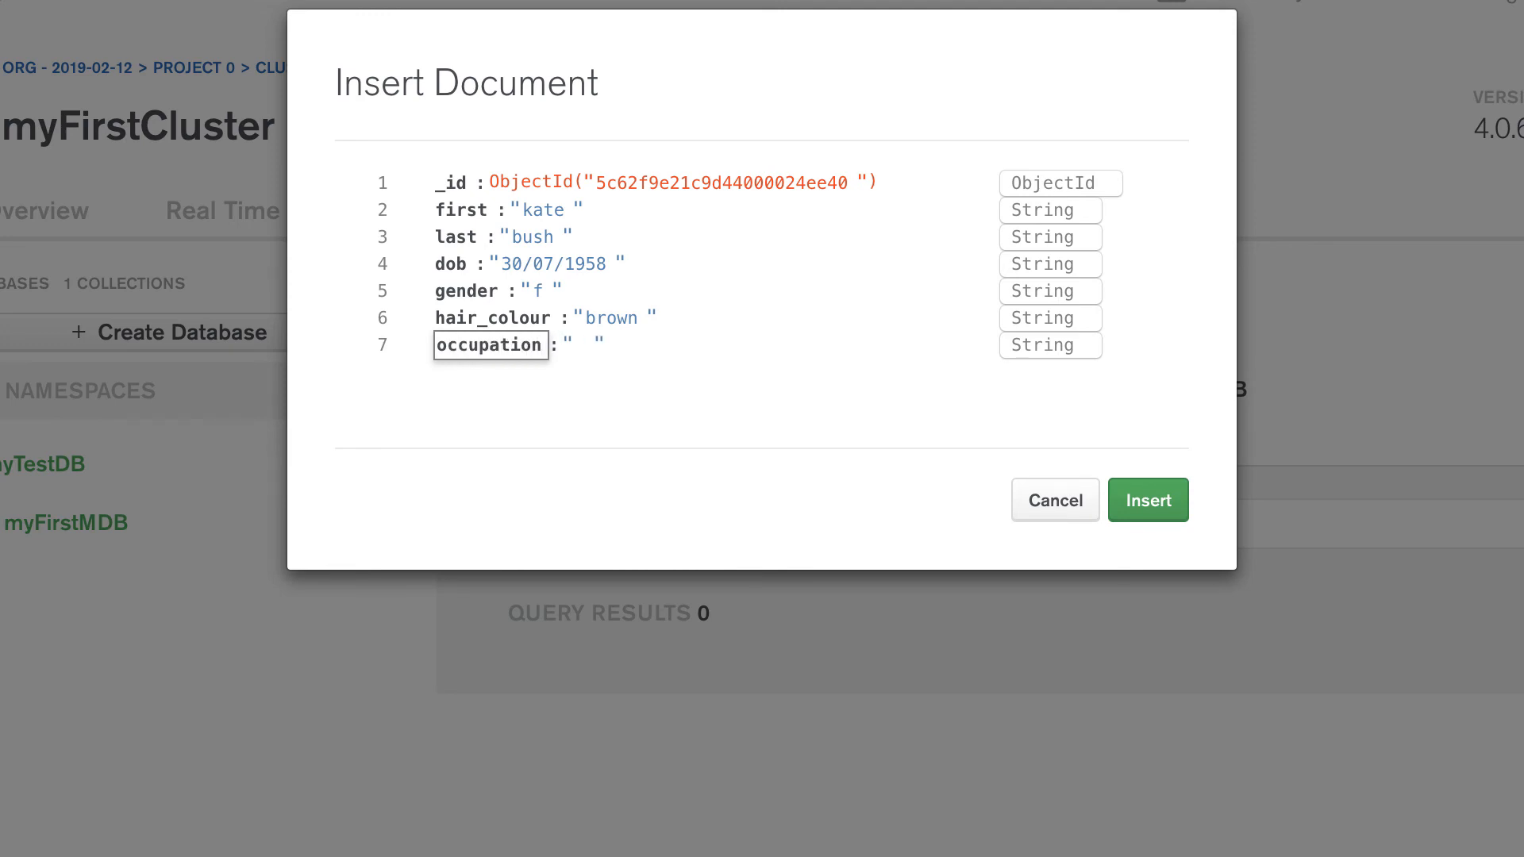
key("Tab")
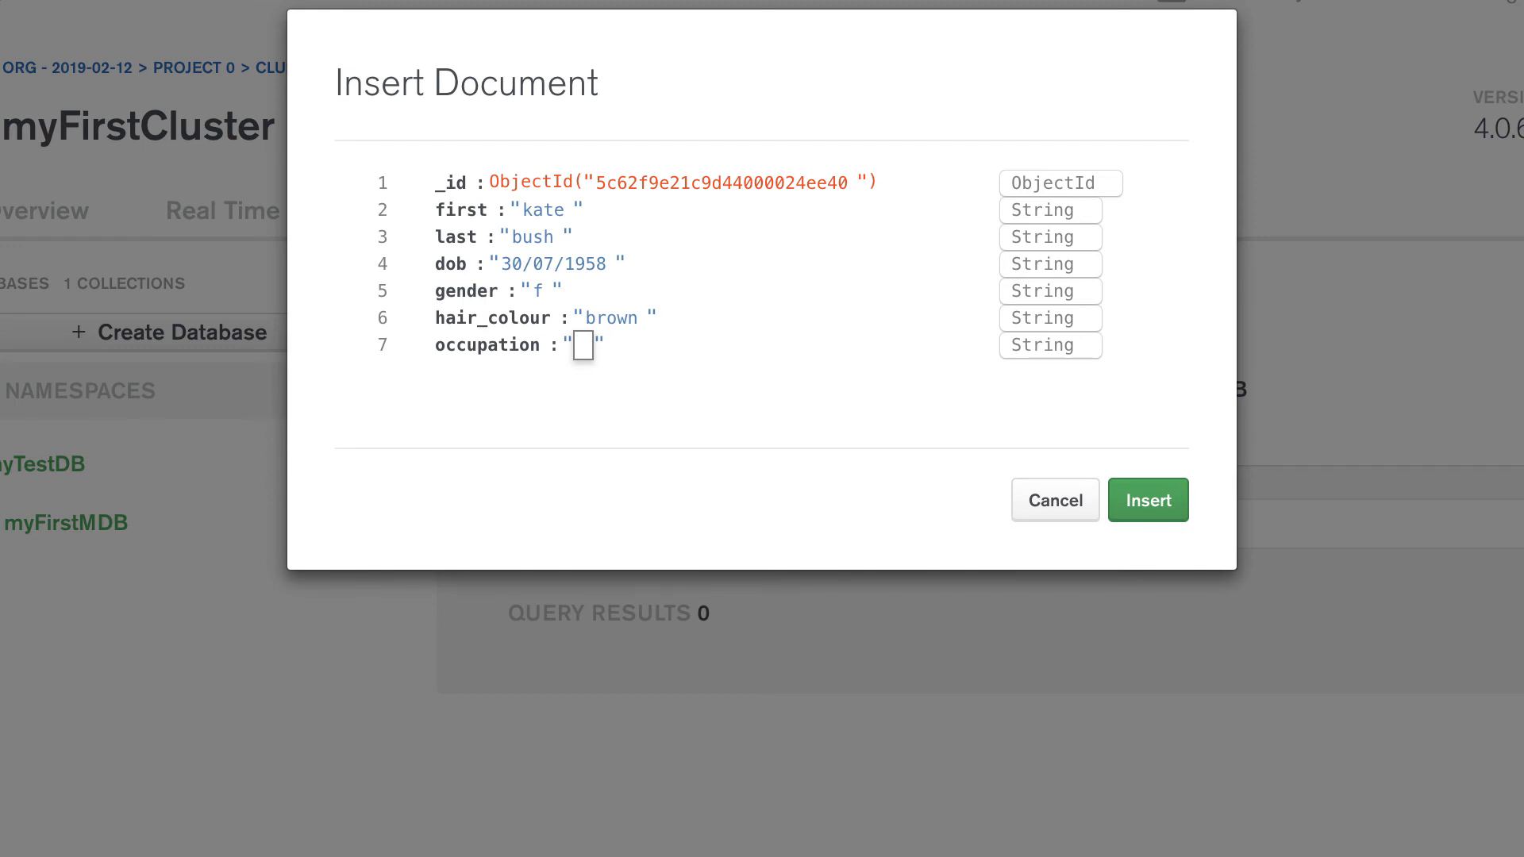
type("singer")
key("Tab")
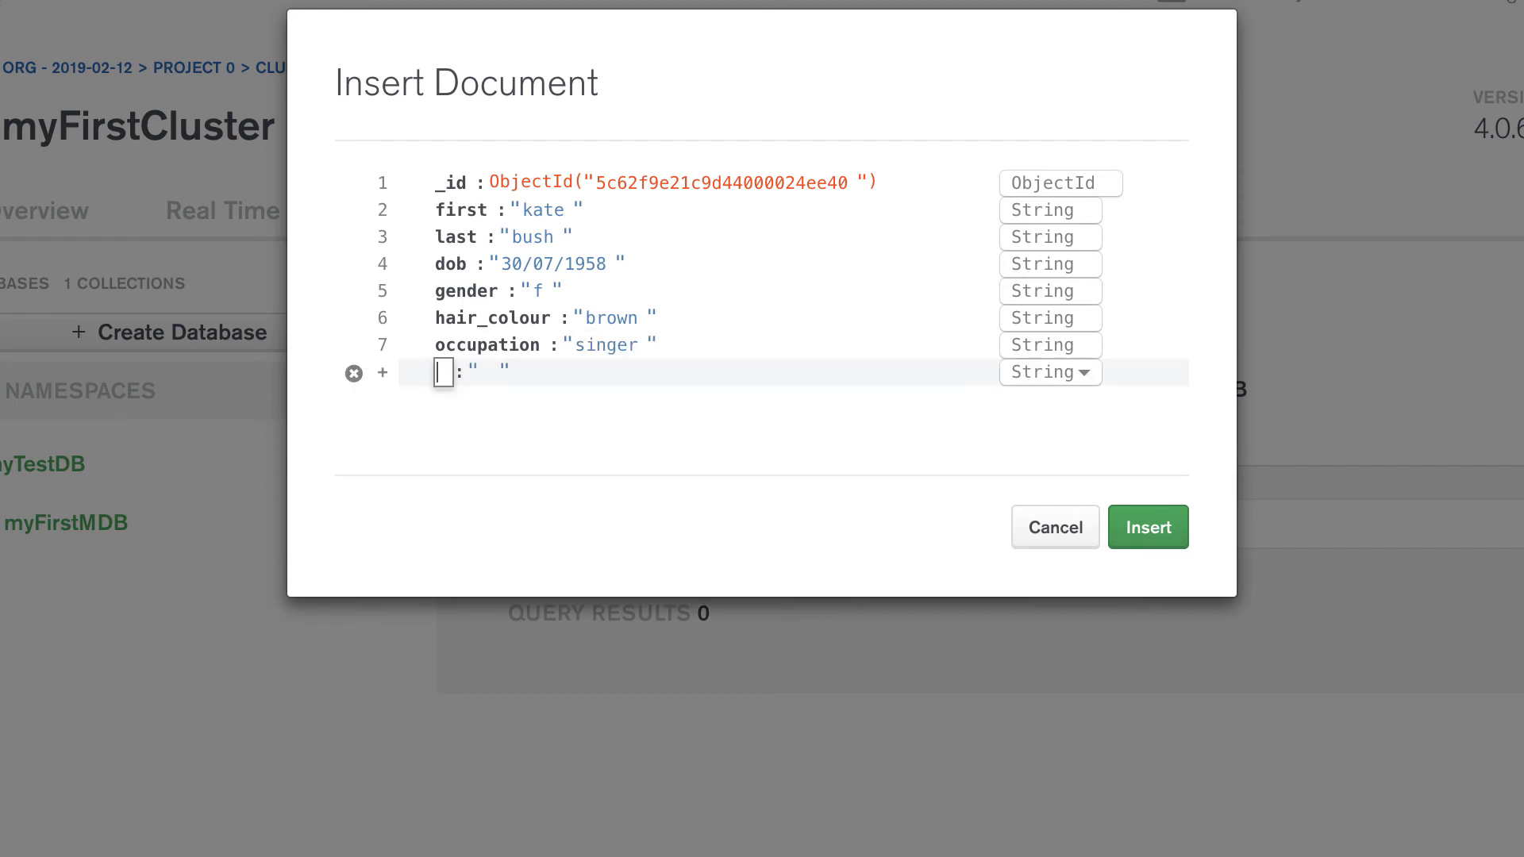
Add a nationality field with the value "english" and insert the document into the collection
type("nationality")
key("Tab")
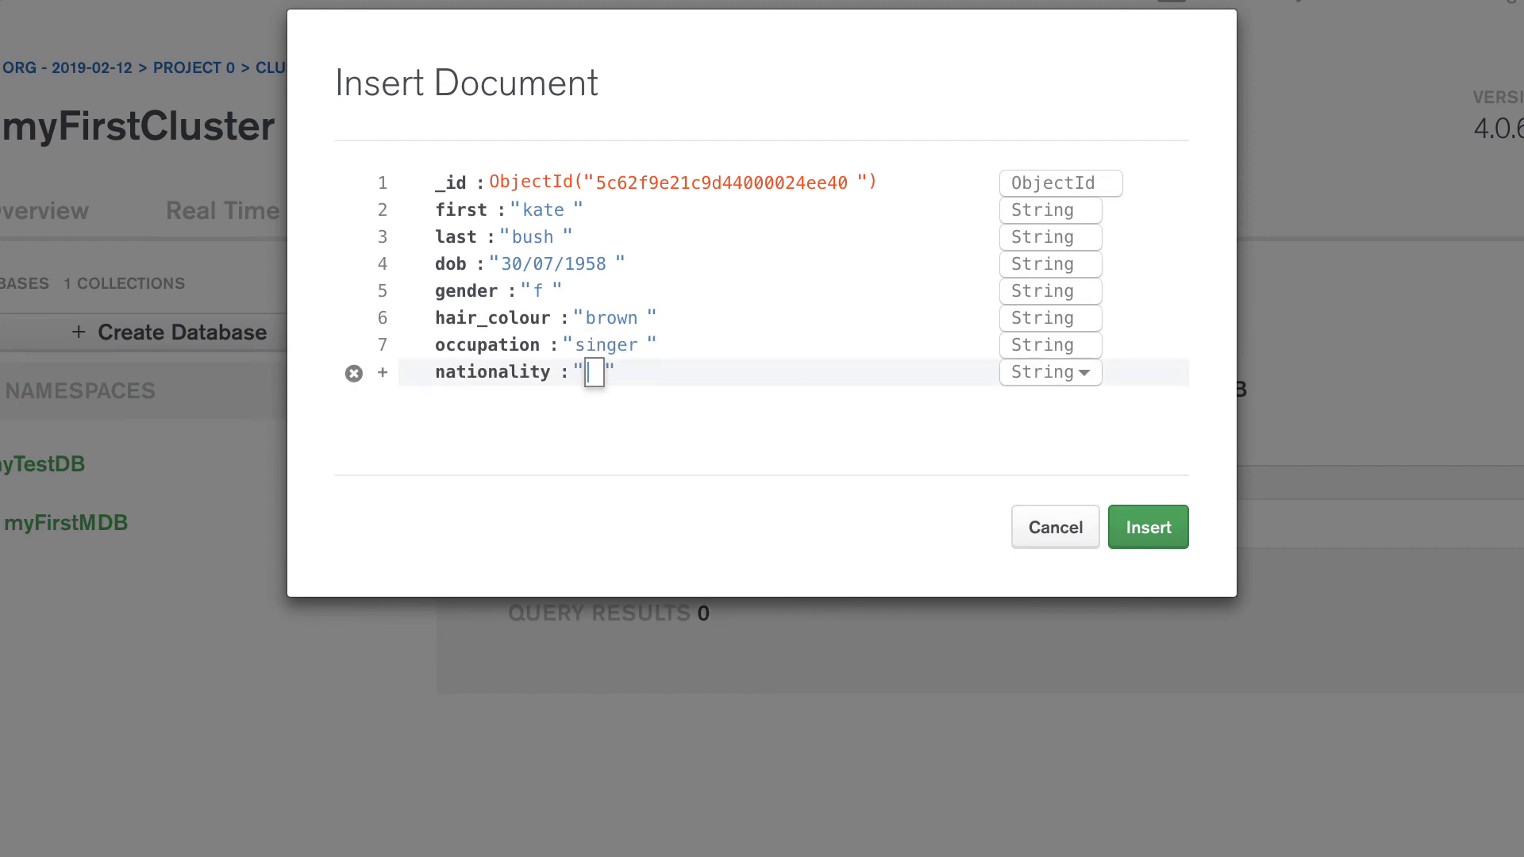
type("english")
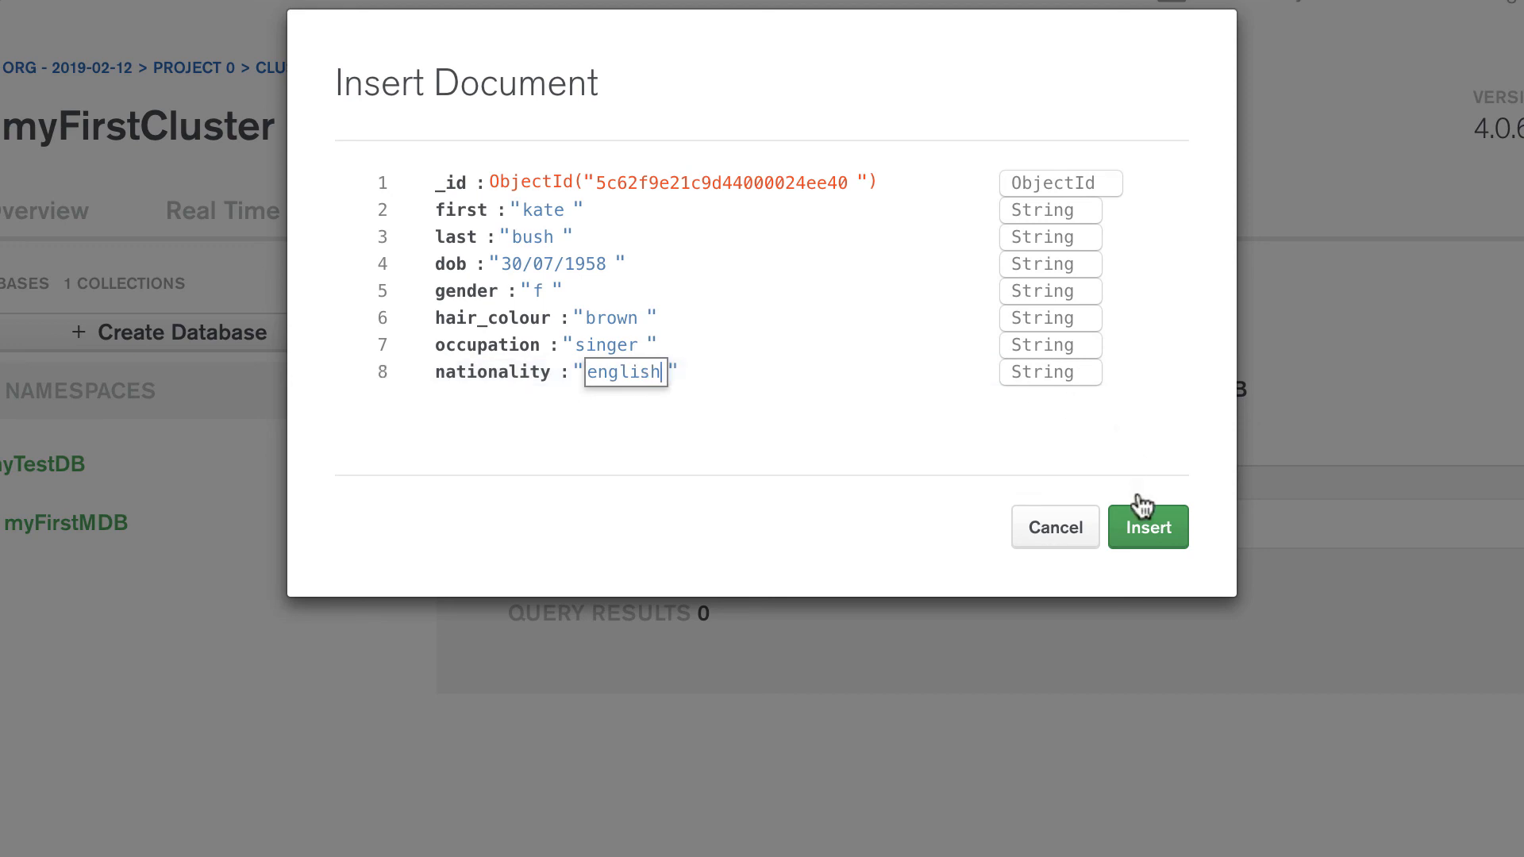
left_click(1149, 529)
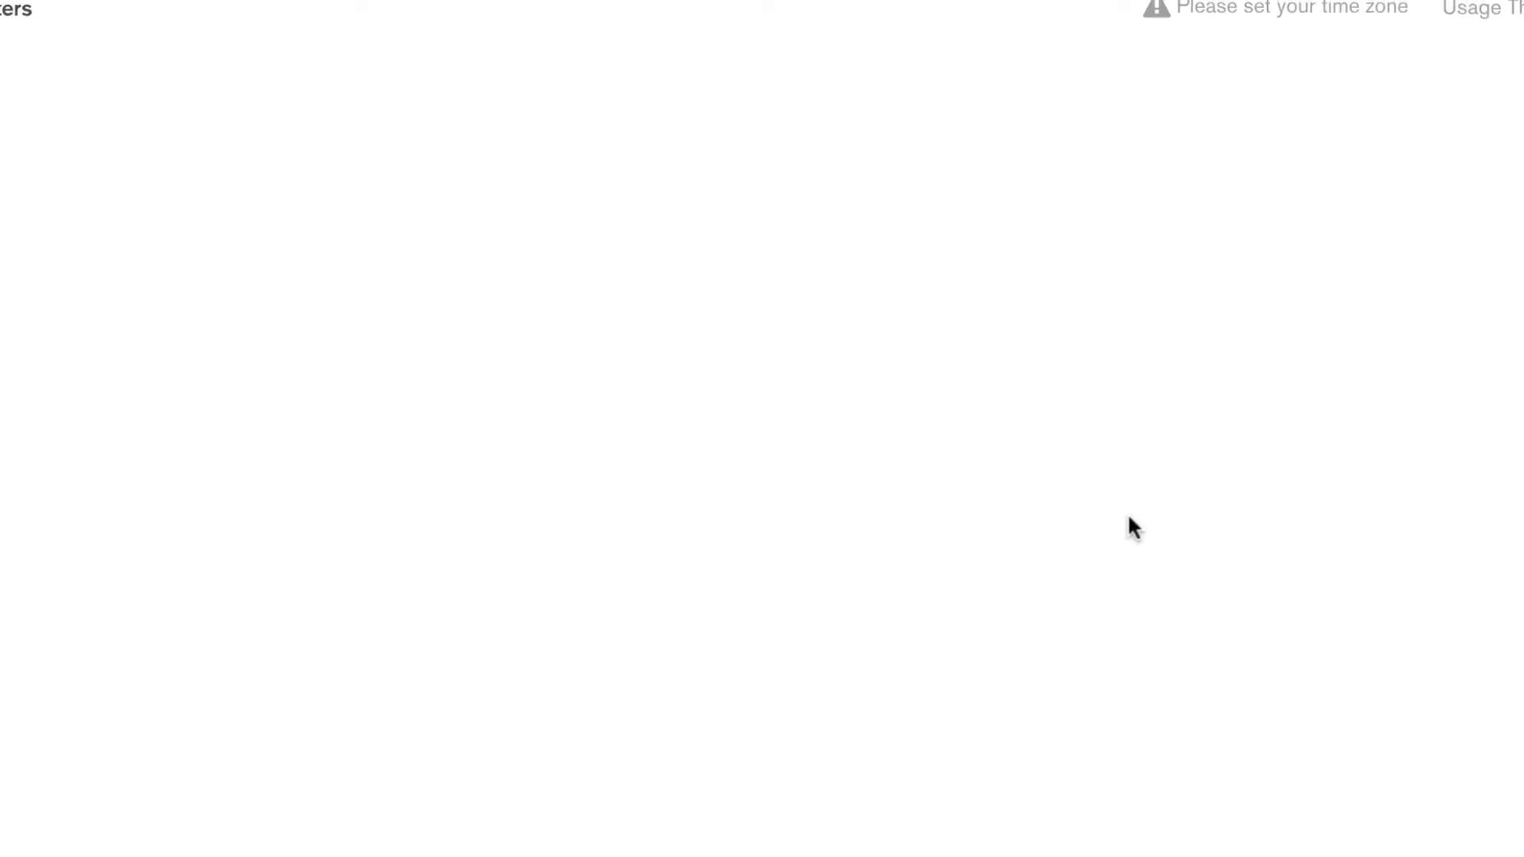